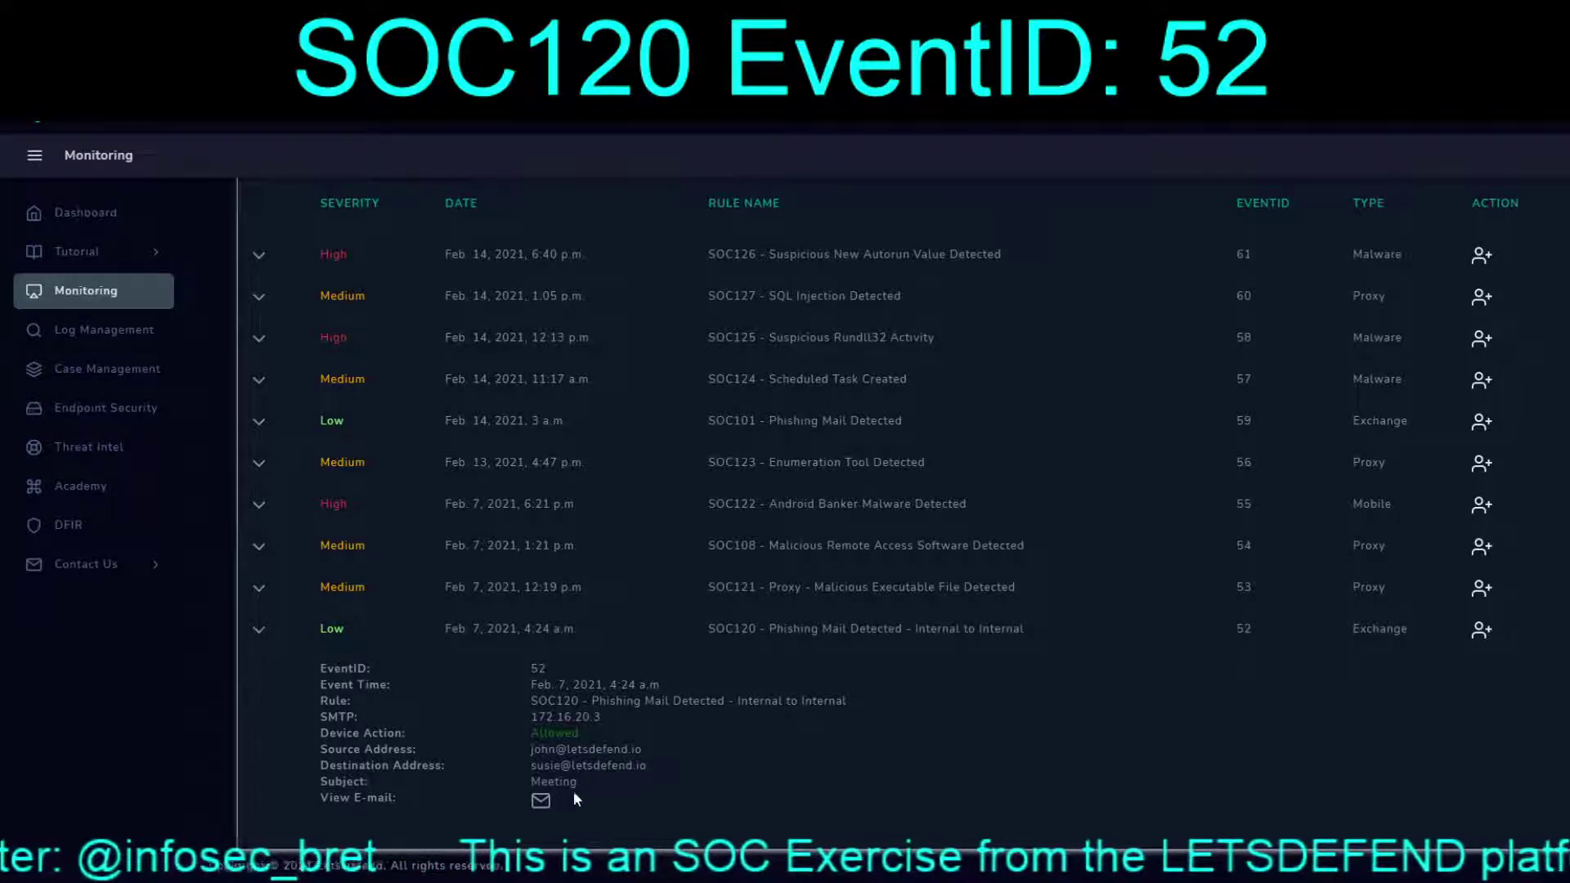
- Read the email attached to the EventID 52 phishing alert
left_click(541, 801)
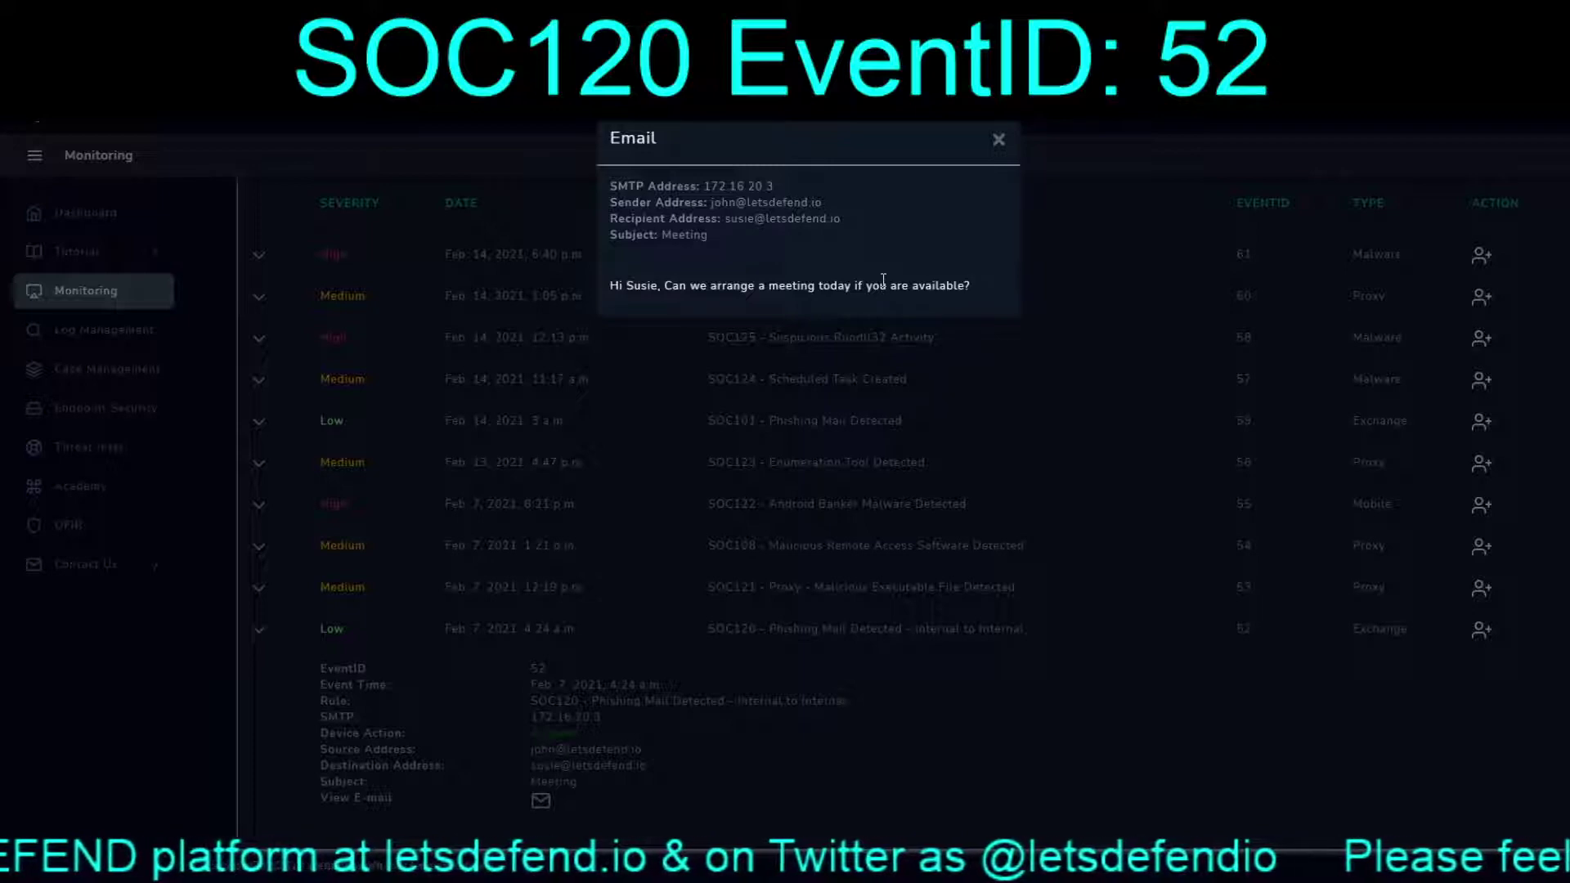
left_click(1000, 142)
- Search the log records for 172.16.20.3 as source address, and replace that filter with the same IP as destination address
left_click(104, 330)
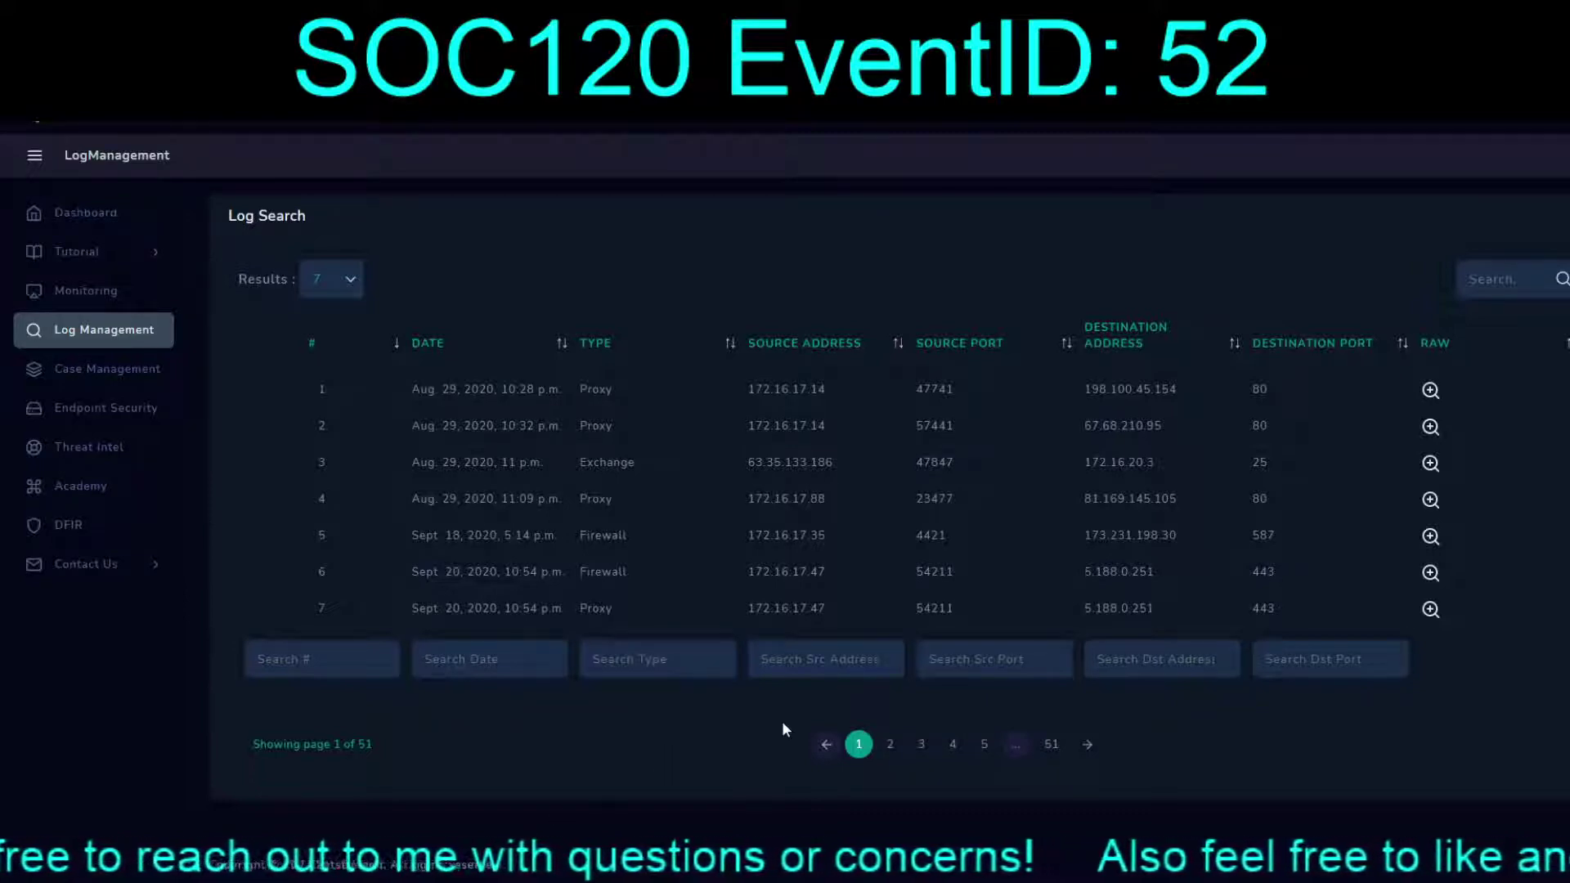
left_click(822, 659)
type("172.16.20.3")
left_click(1185, 436)
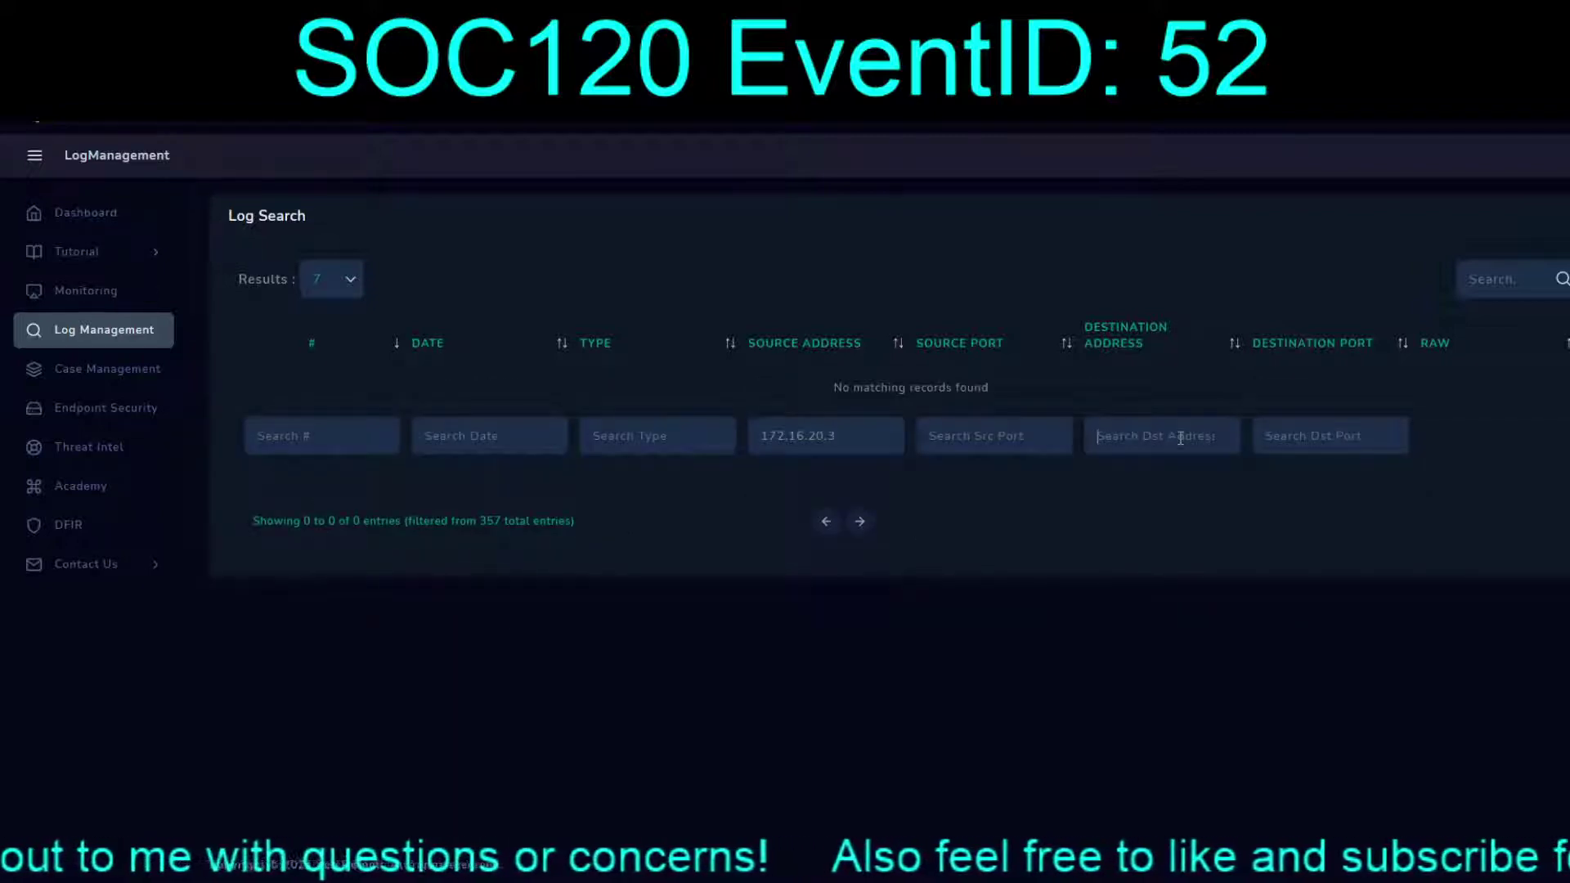
type("172.16.20.3")
left_click_drag(859, 436, 596, 431)
key("BackSpace")
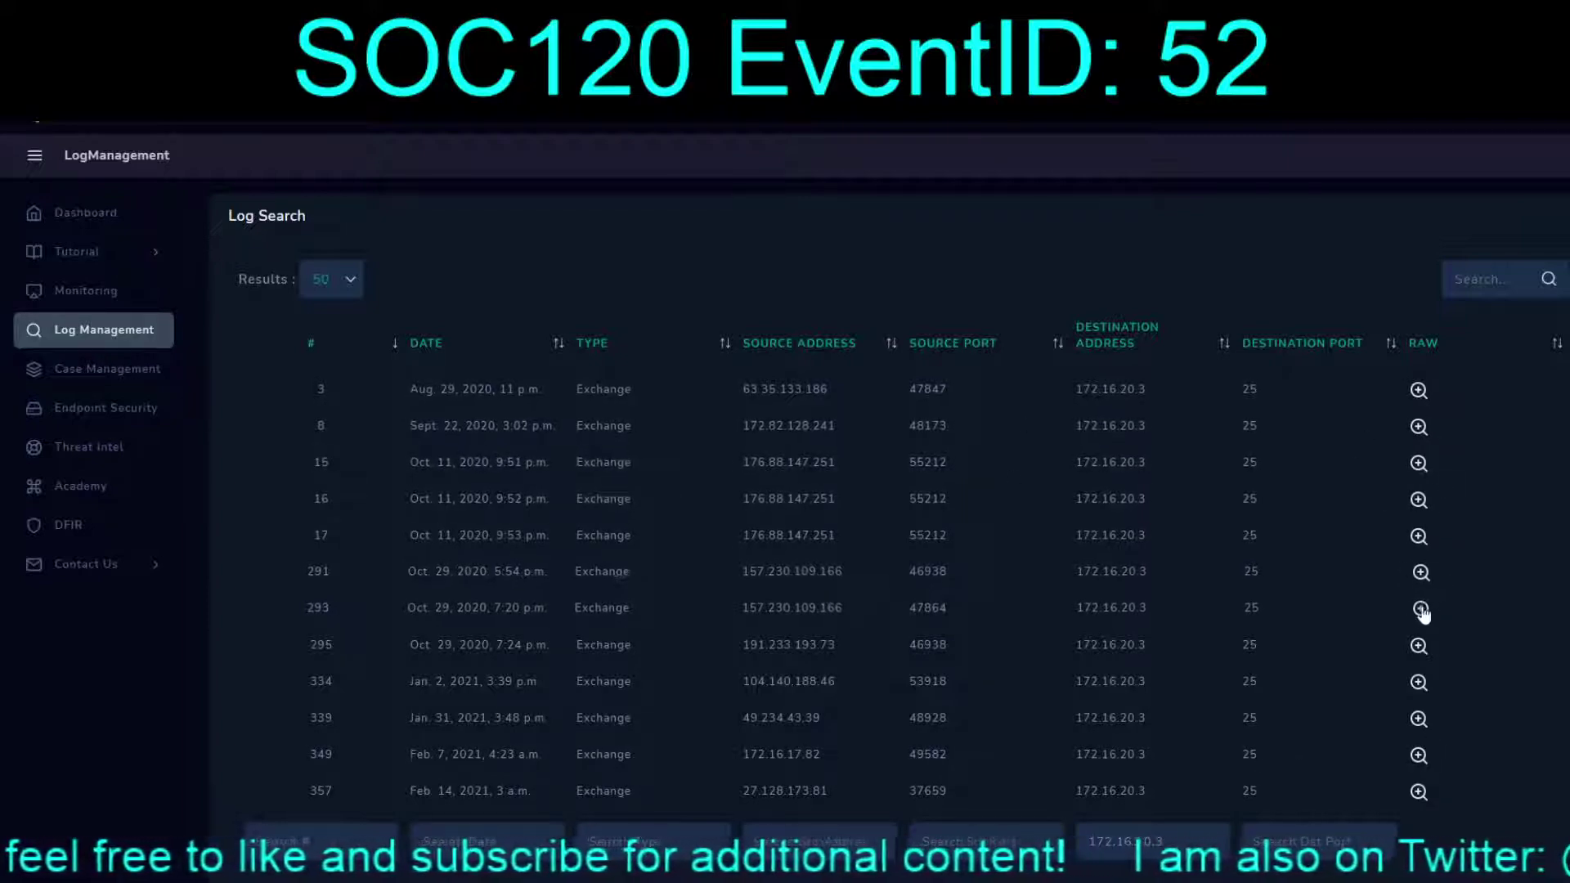
- Inspect the raw logs of entry 295 and of entry 349 from Feb. 7, 2021, 4:23 a.m
left_click_drag(1240, 386, 1251, 720)
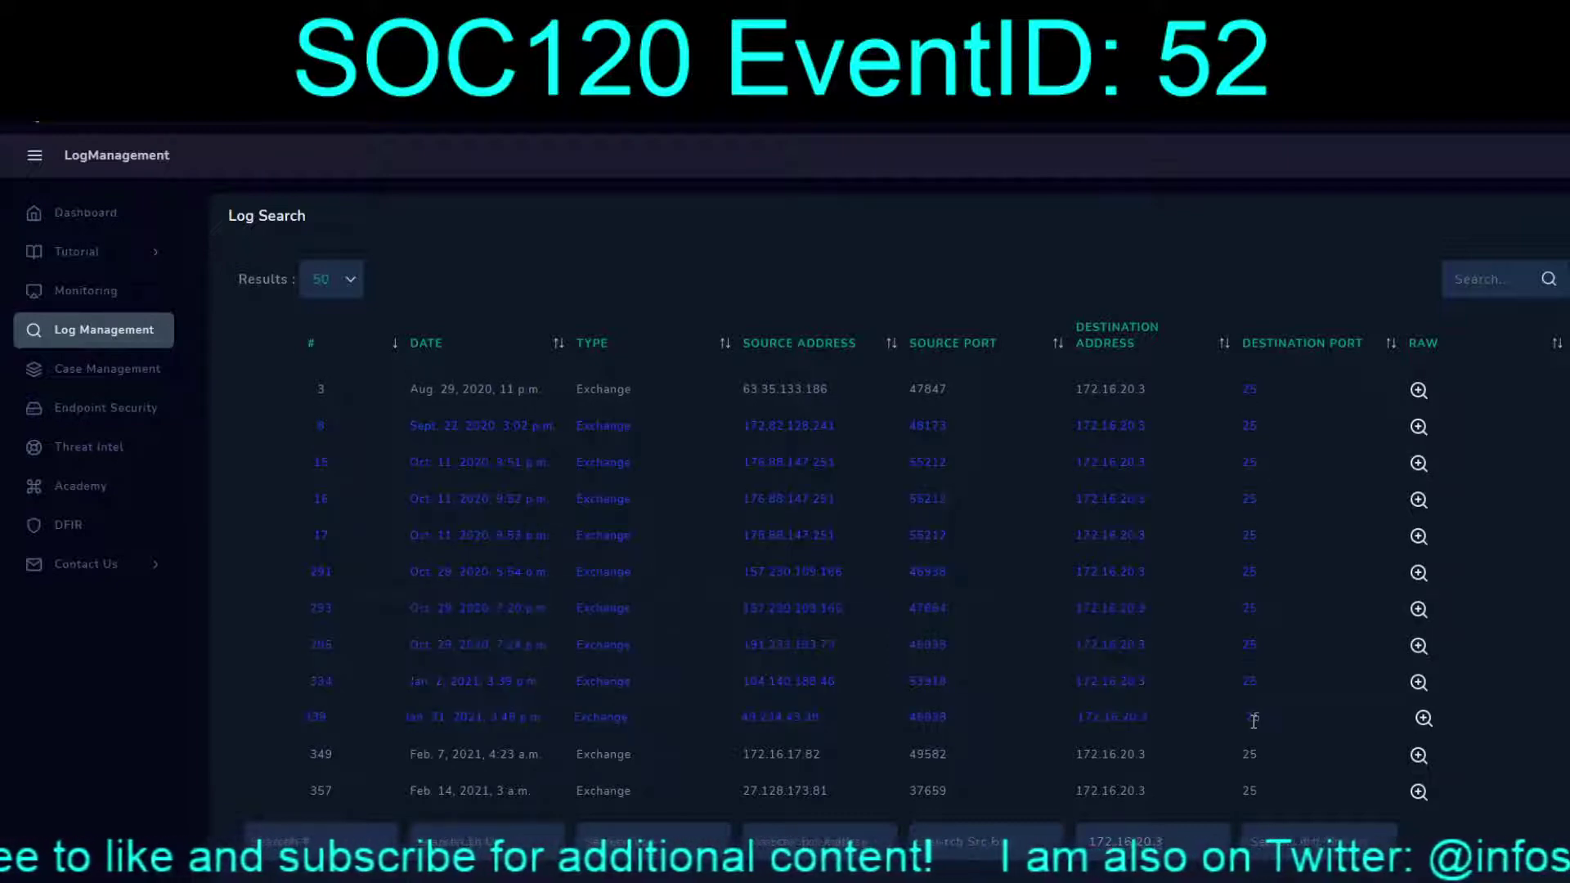
left_click(1423, 648)
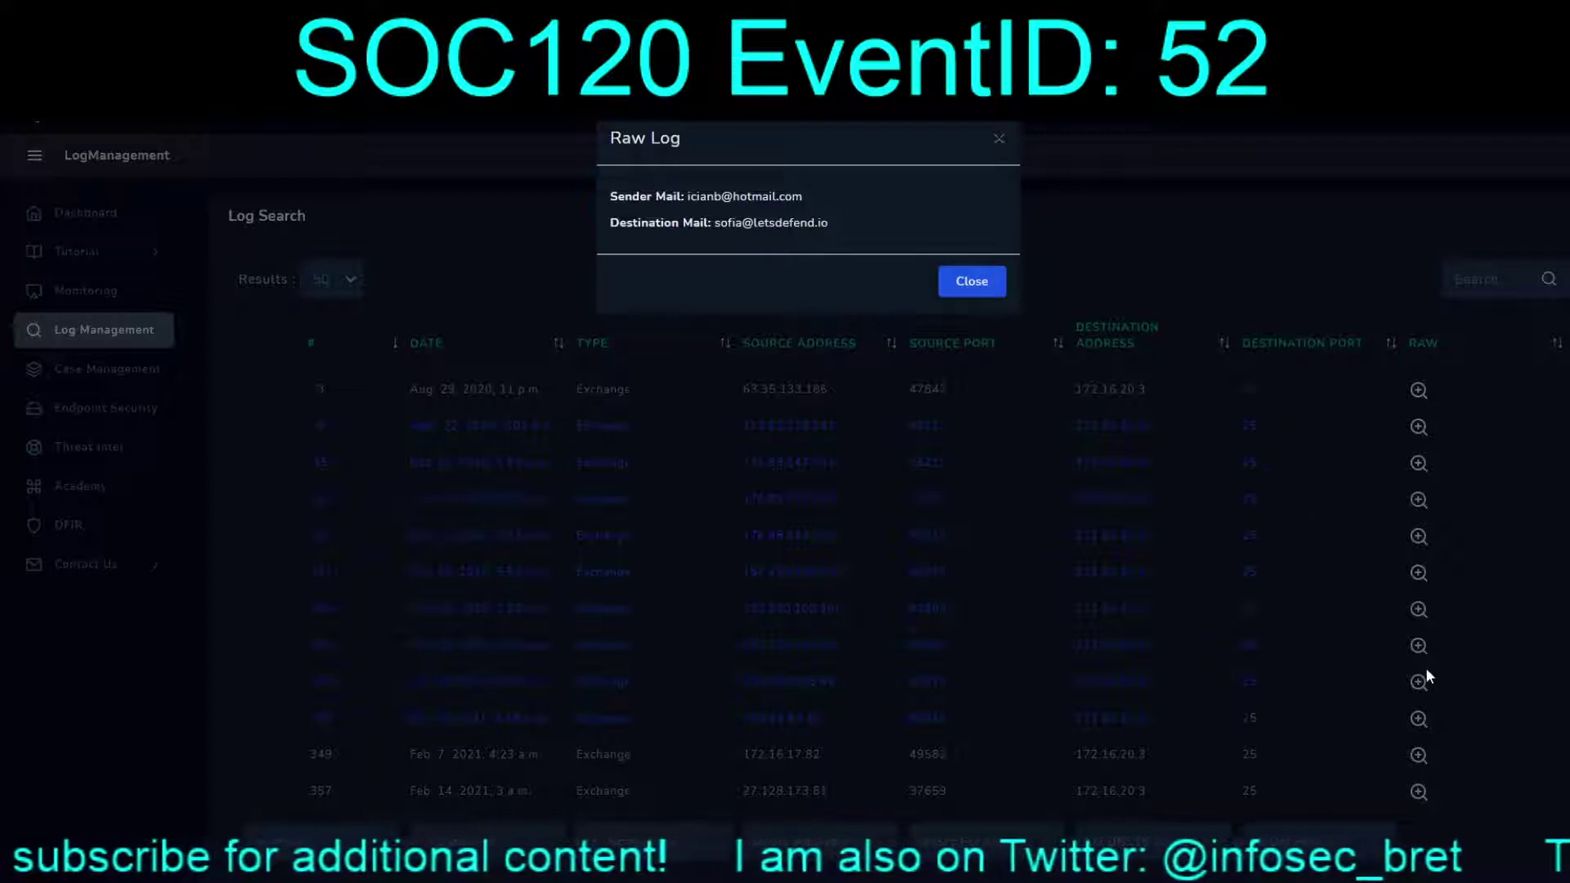
left_click(1086, 456)
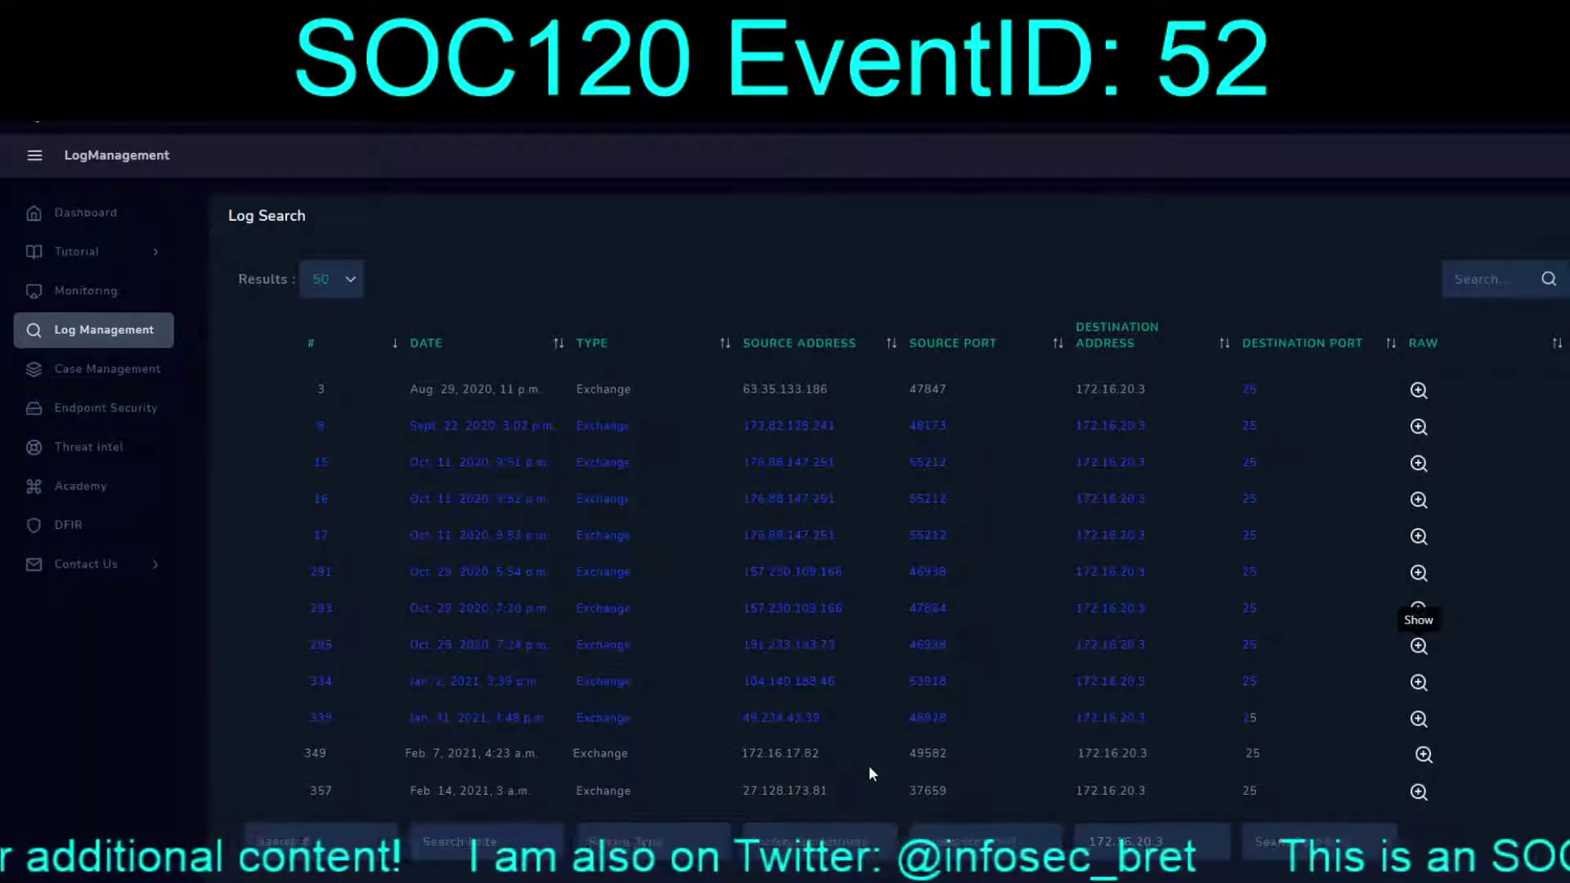
left_click(1423, 754)
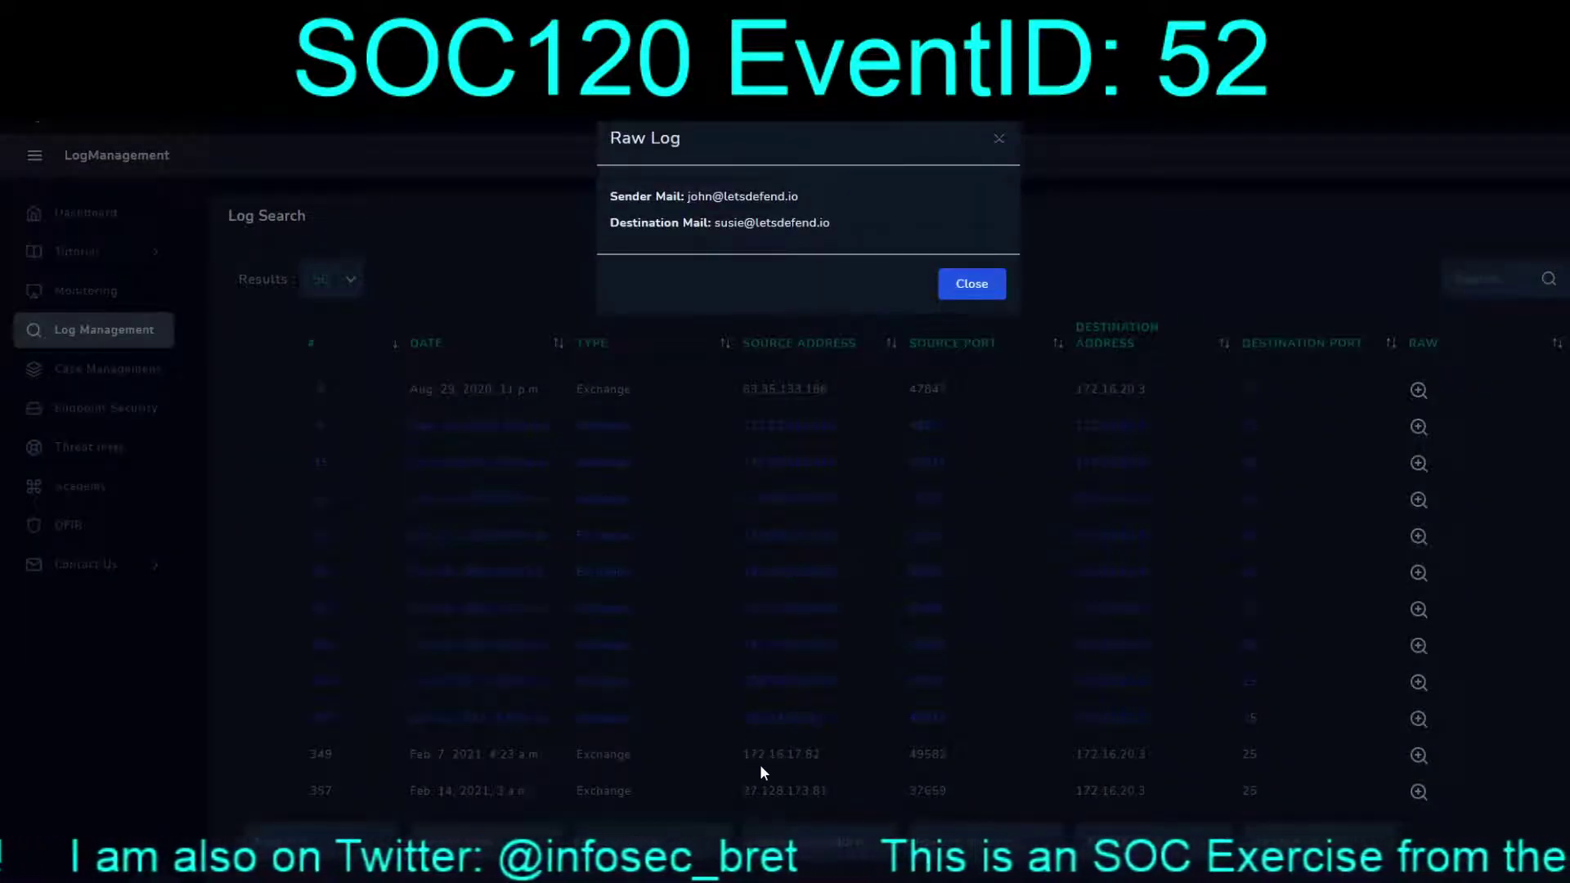
left_click(970, 288)
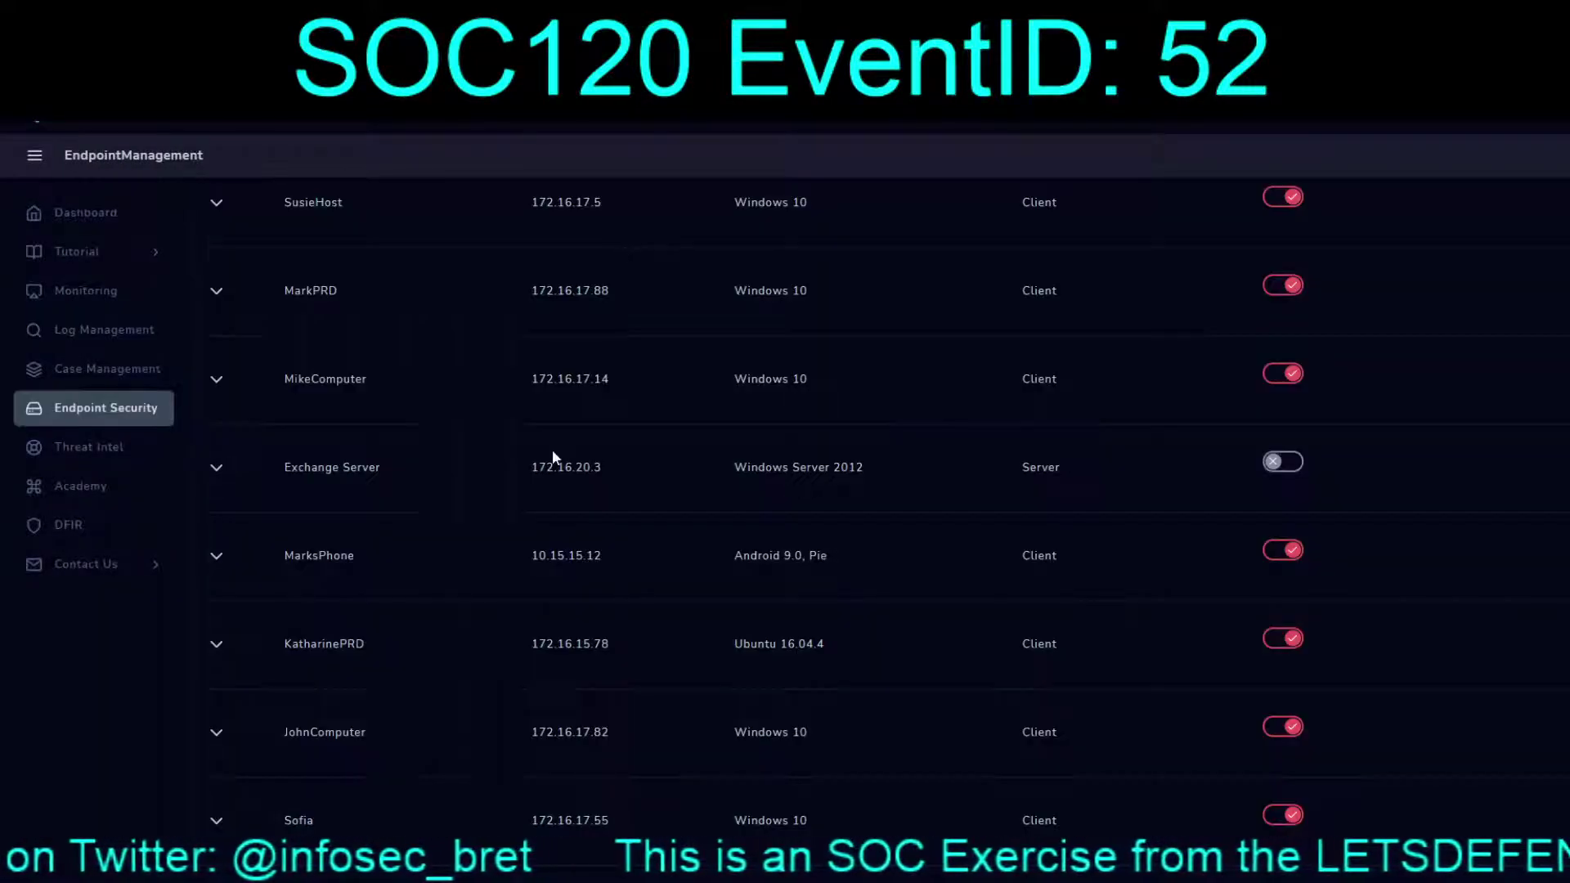
- Expand the endpoint details of the Exchange Server (172.16.20.3) and of the sender's computer at 172.16.17.82
left_click(218, 467)
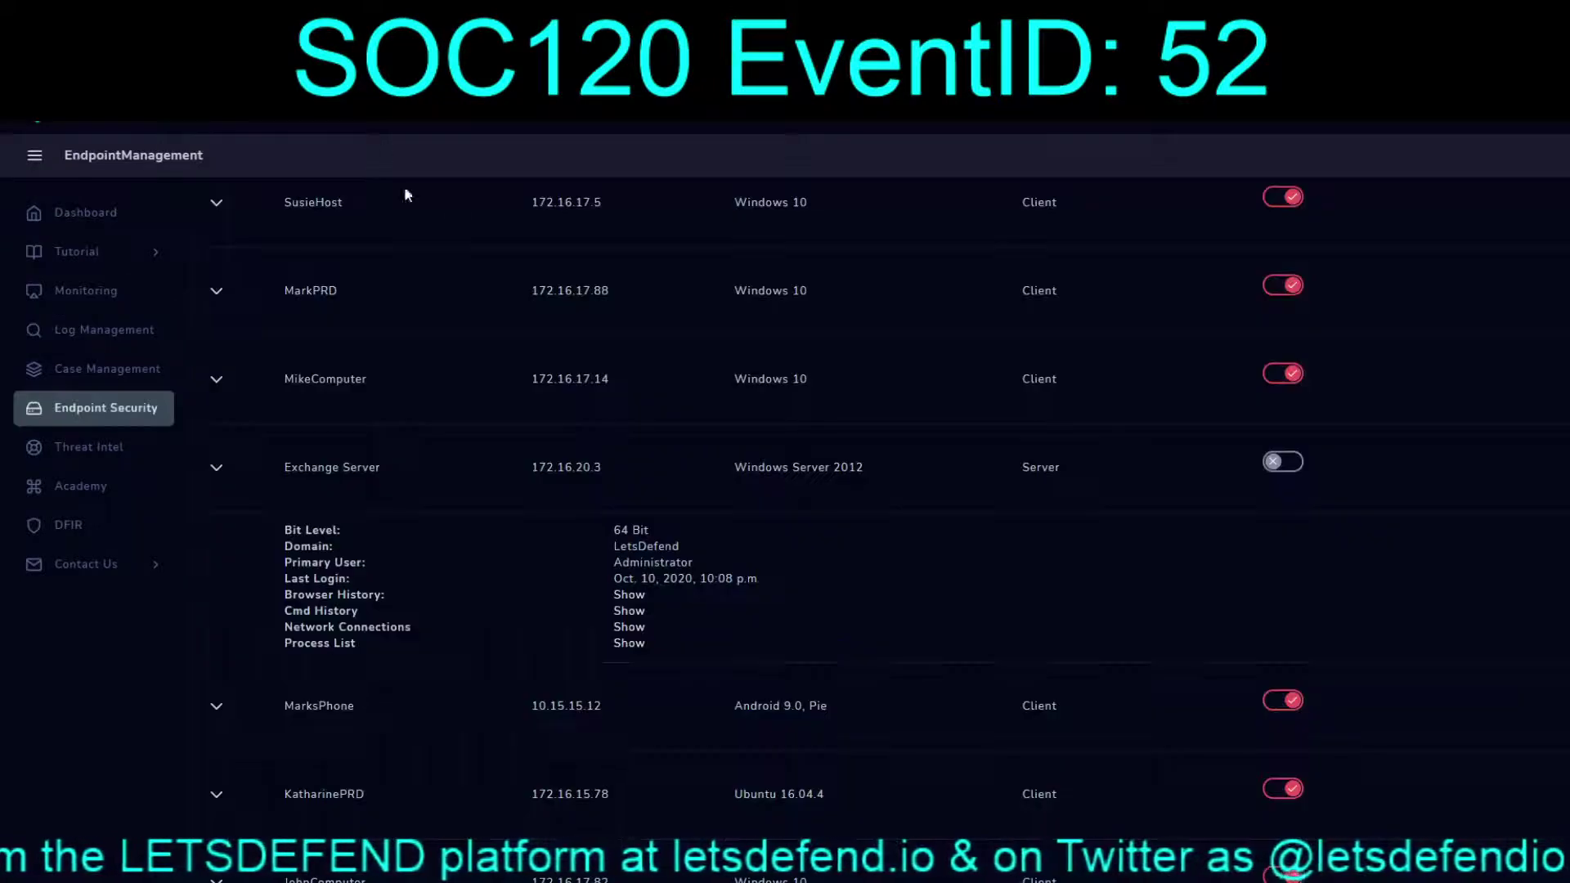
scroll(504, 400, "up", 2)
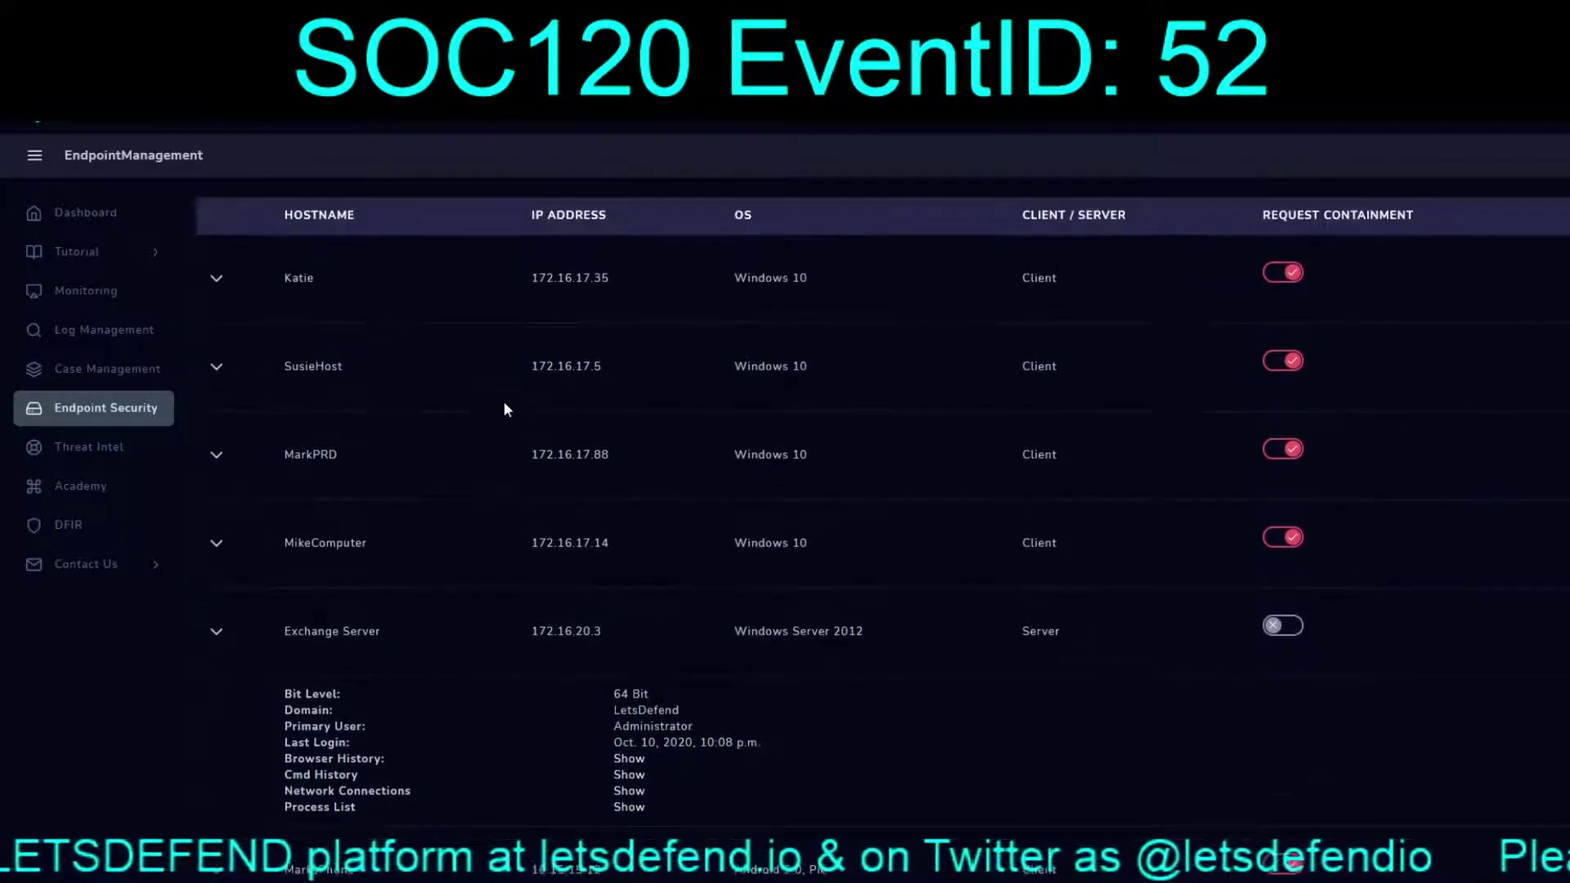
scroll(503, 401, "down", 3)
scroll(503, 403, "down", 5)
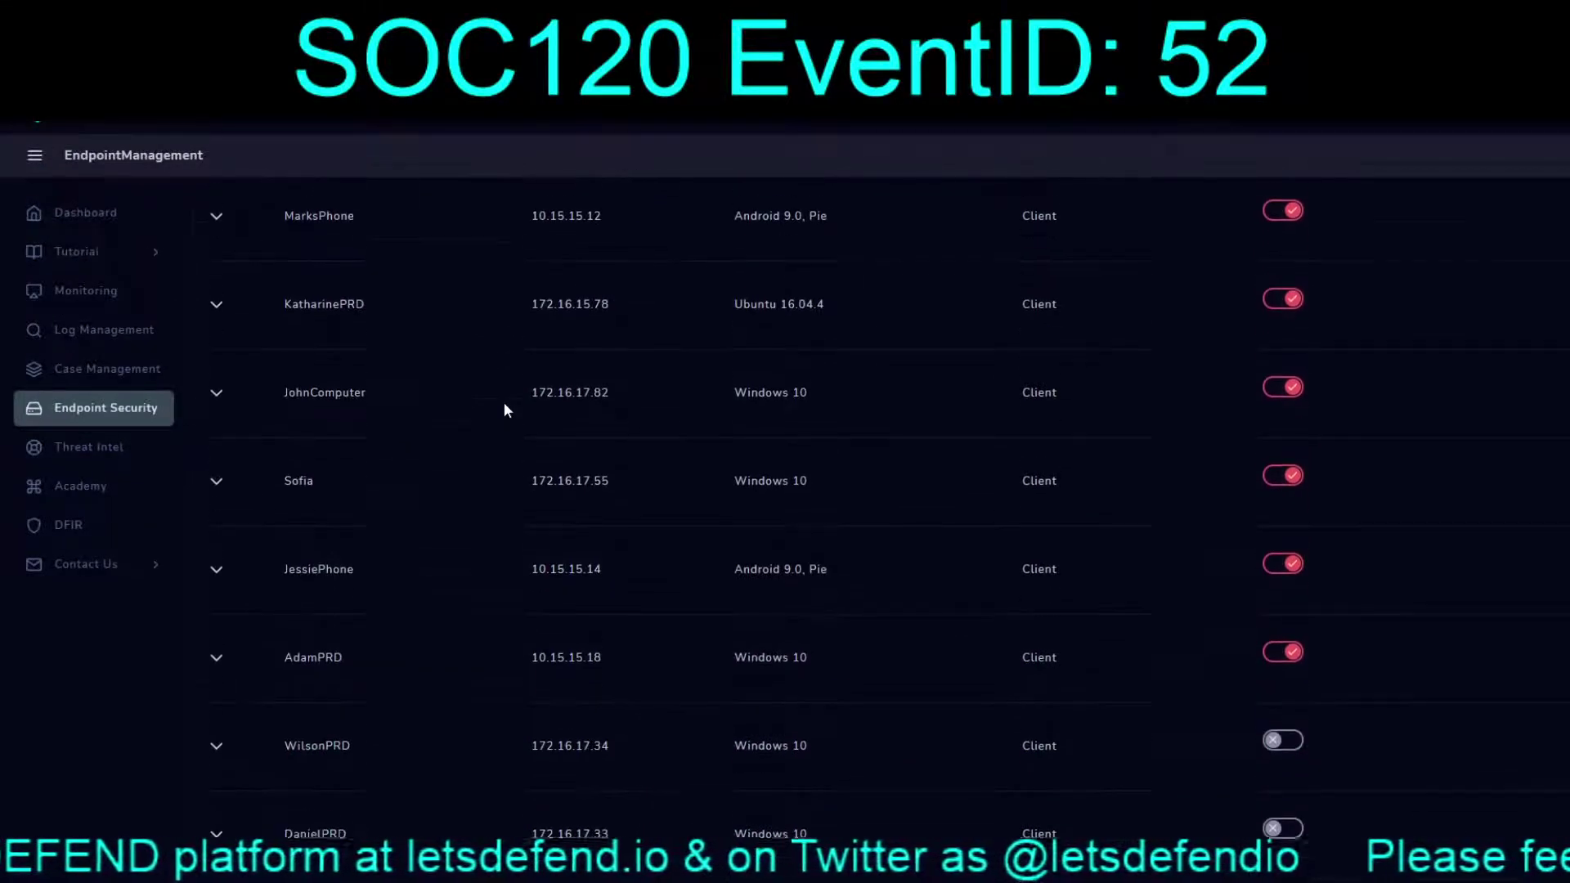
left_click(217, 367)
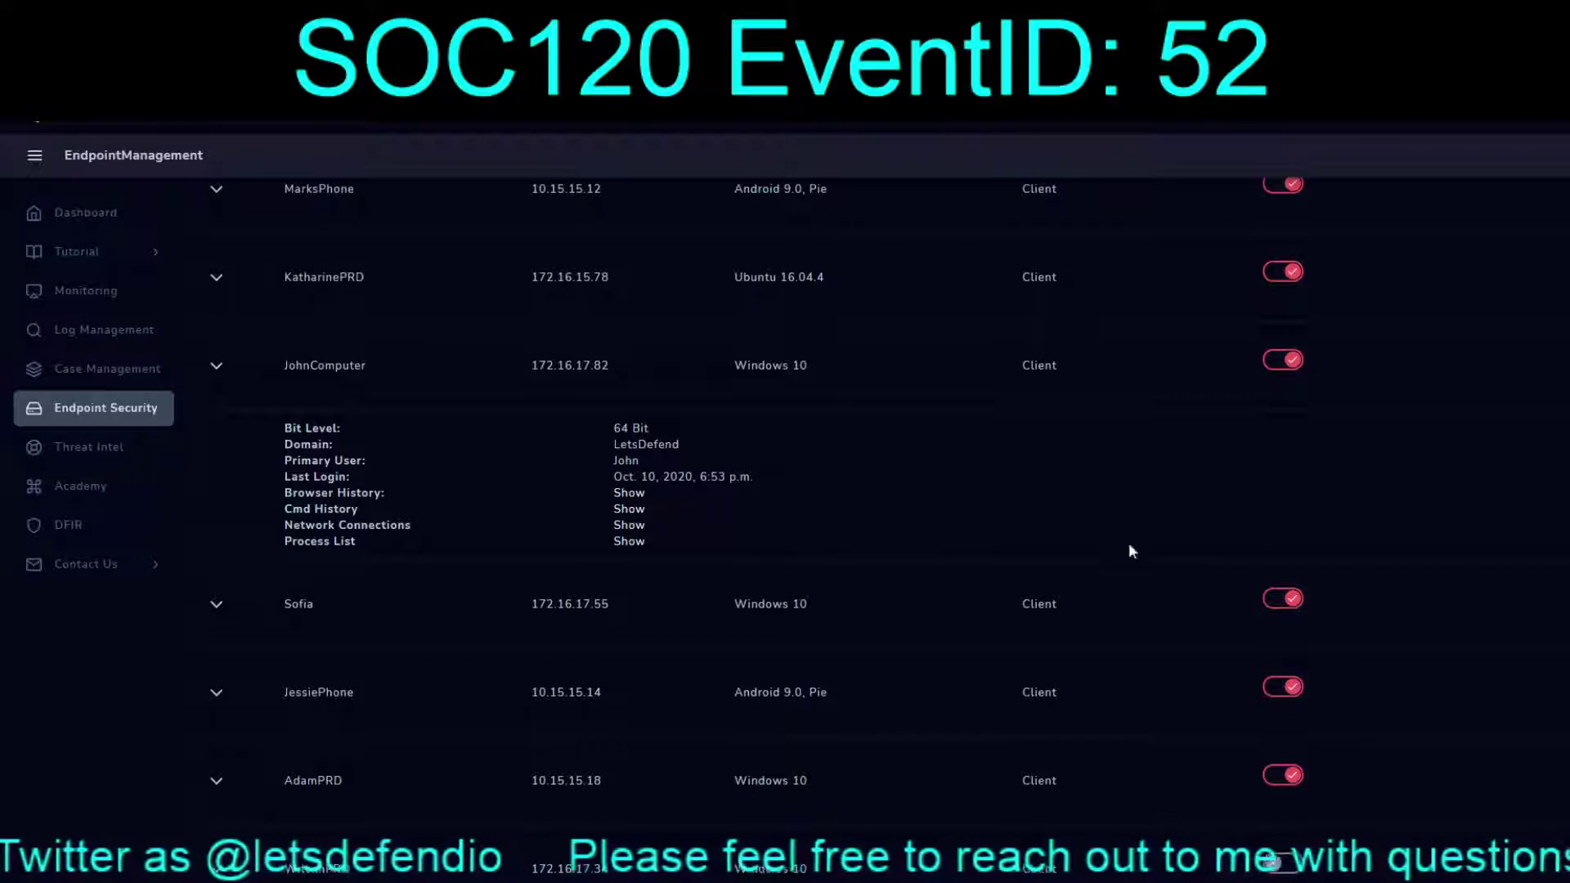
- Review the Exchange Server's browser history, command history, network connections and process list
scroll(901, 518, "up", 8)
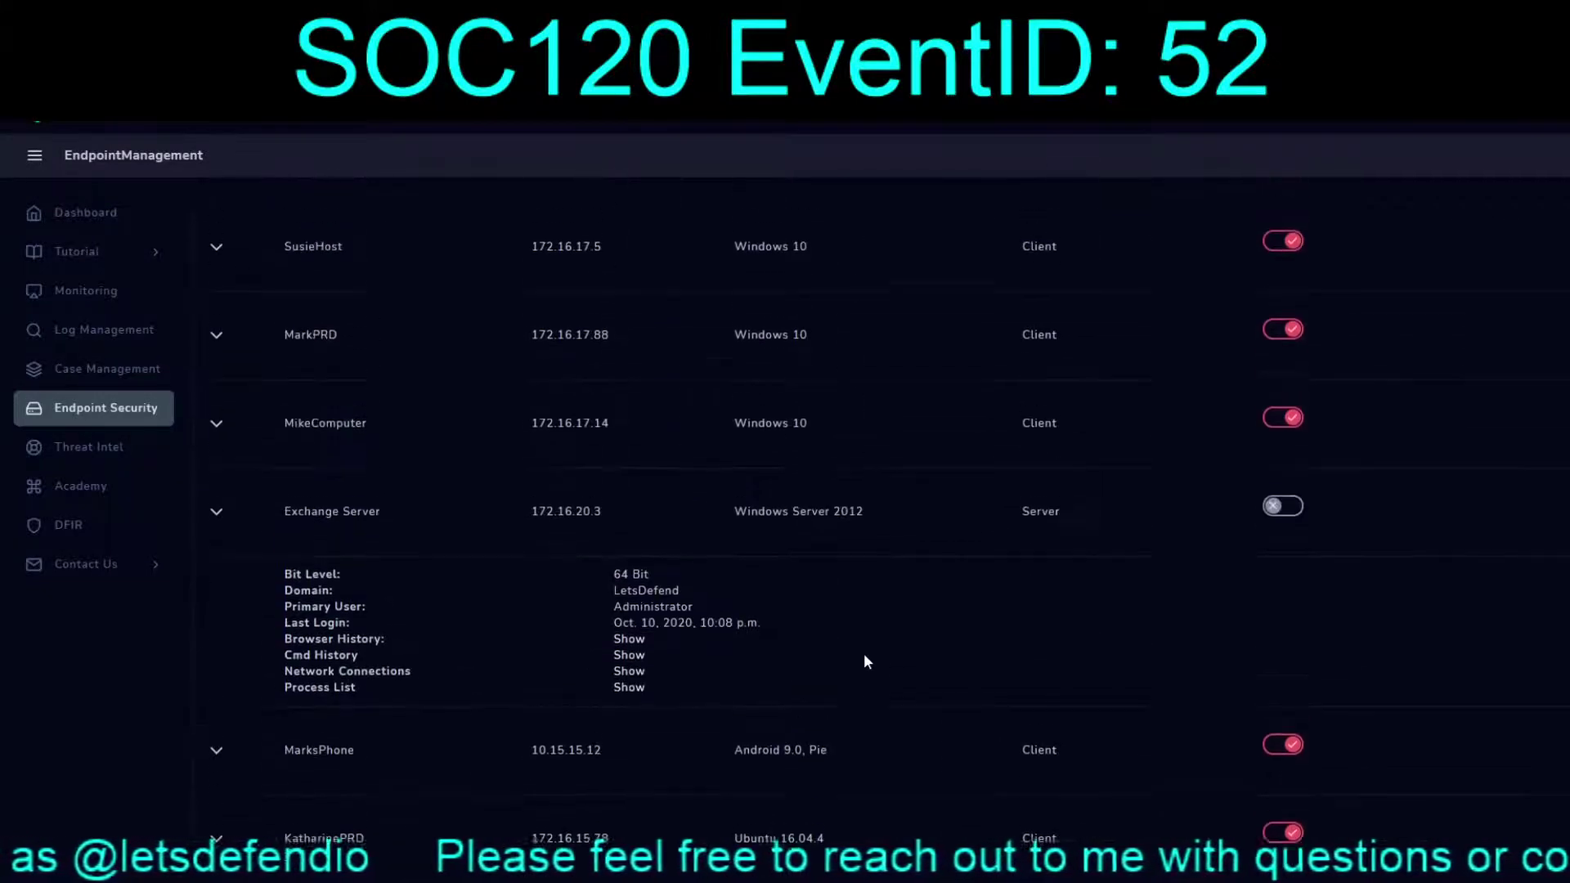
scroll(864, 654, "down", 1)
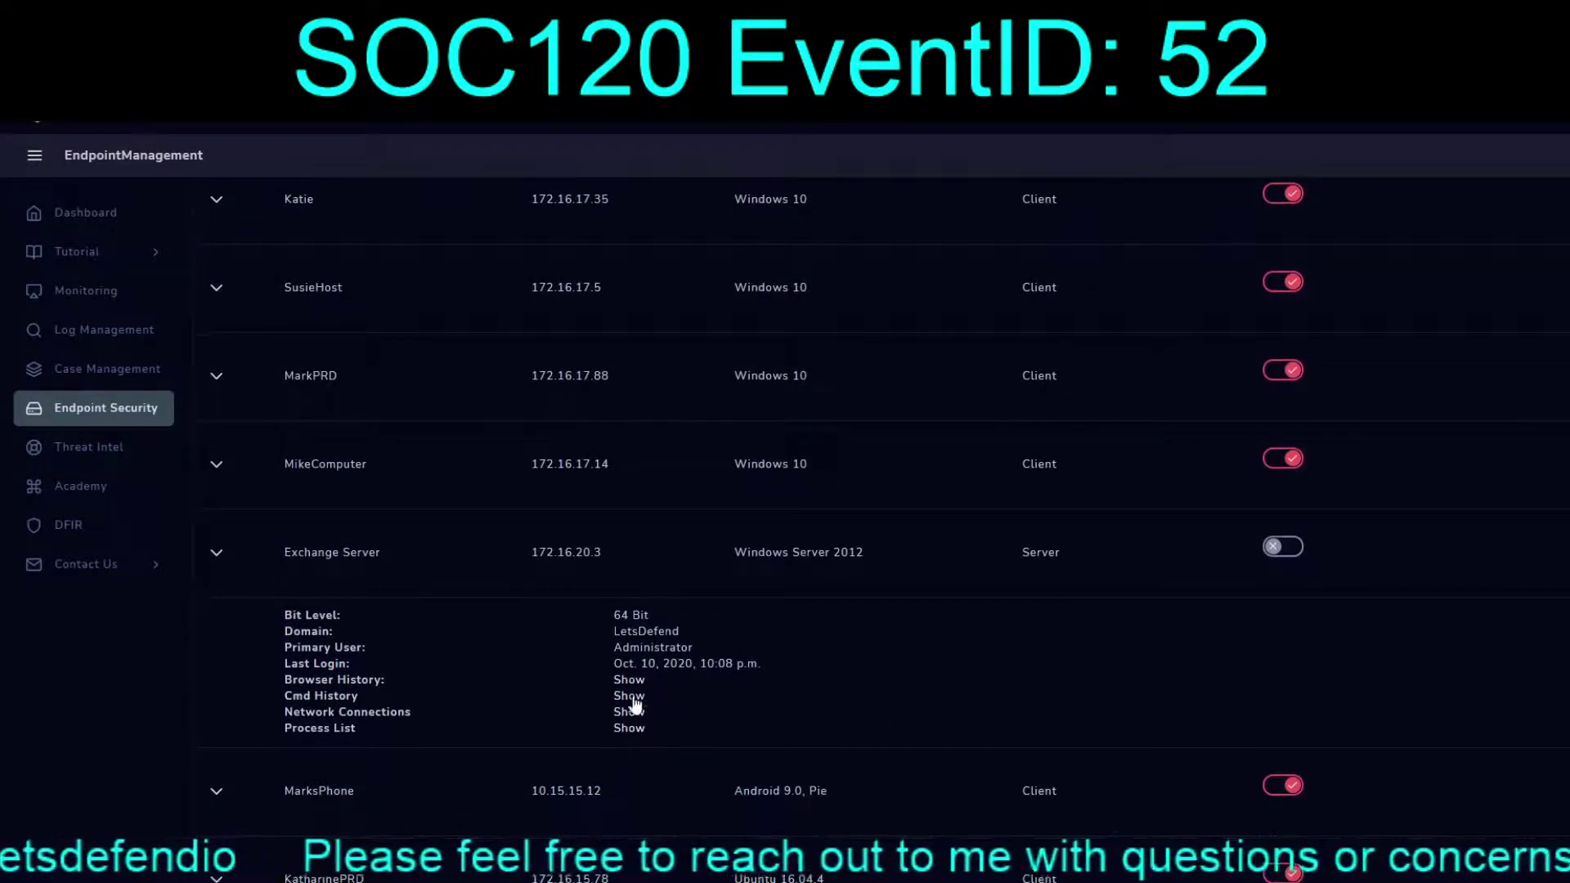
left_click(628, 680)
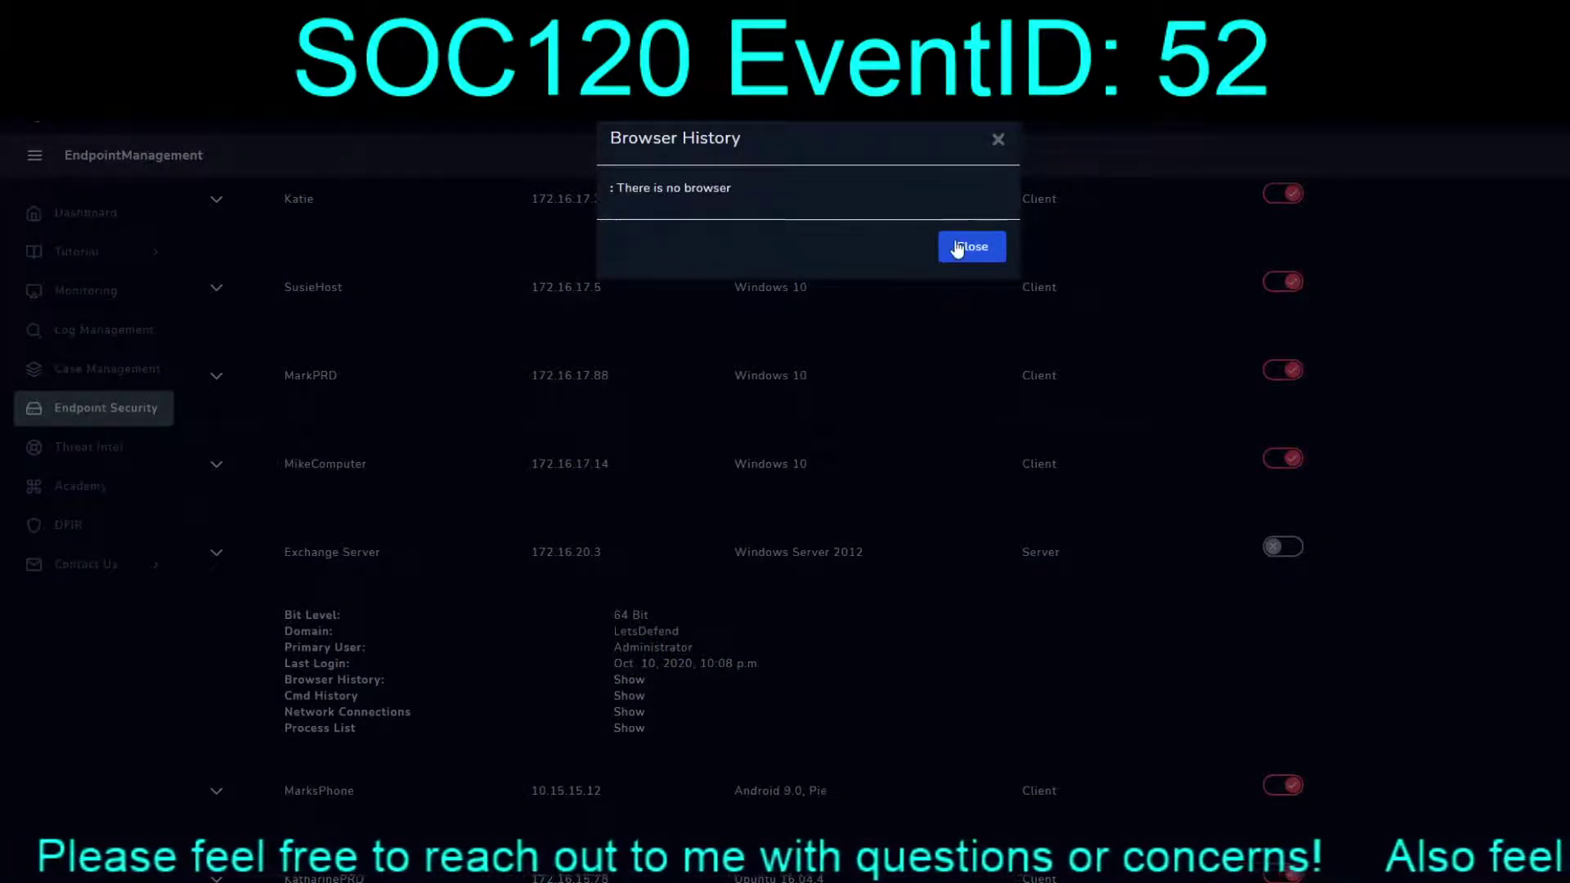
left_click(958, 248)
left_click(630, 699)
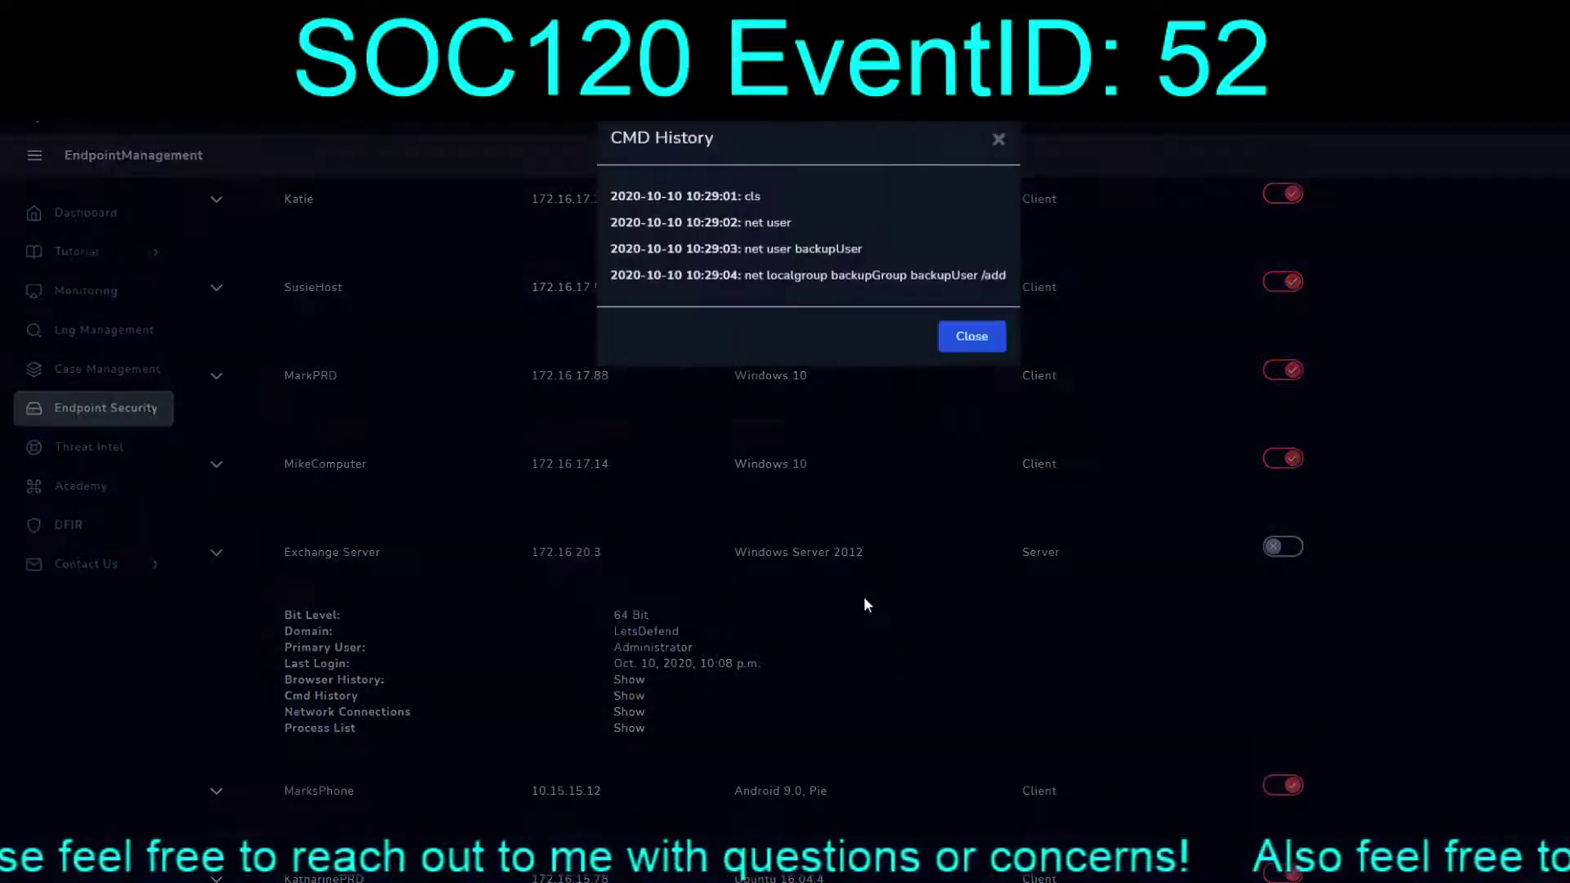
left_click(970, 335)
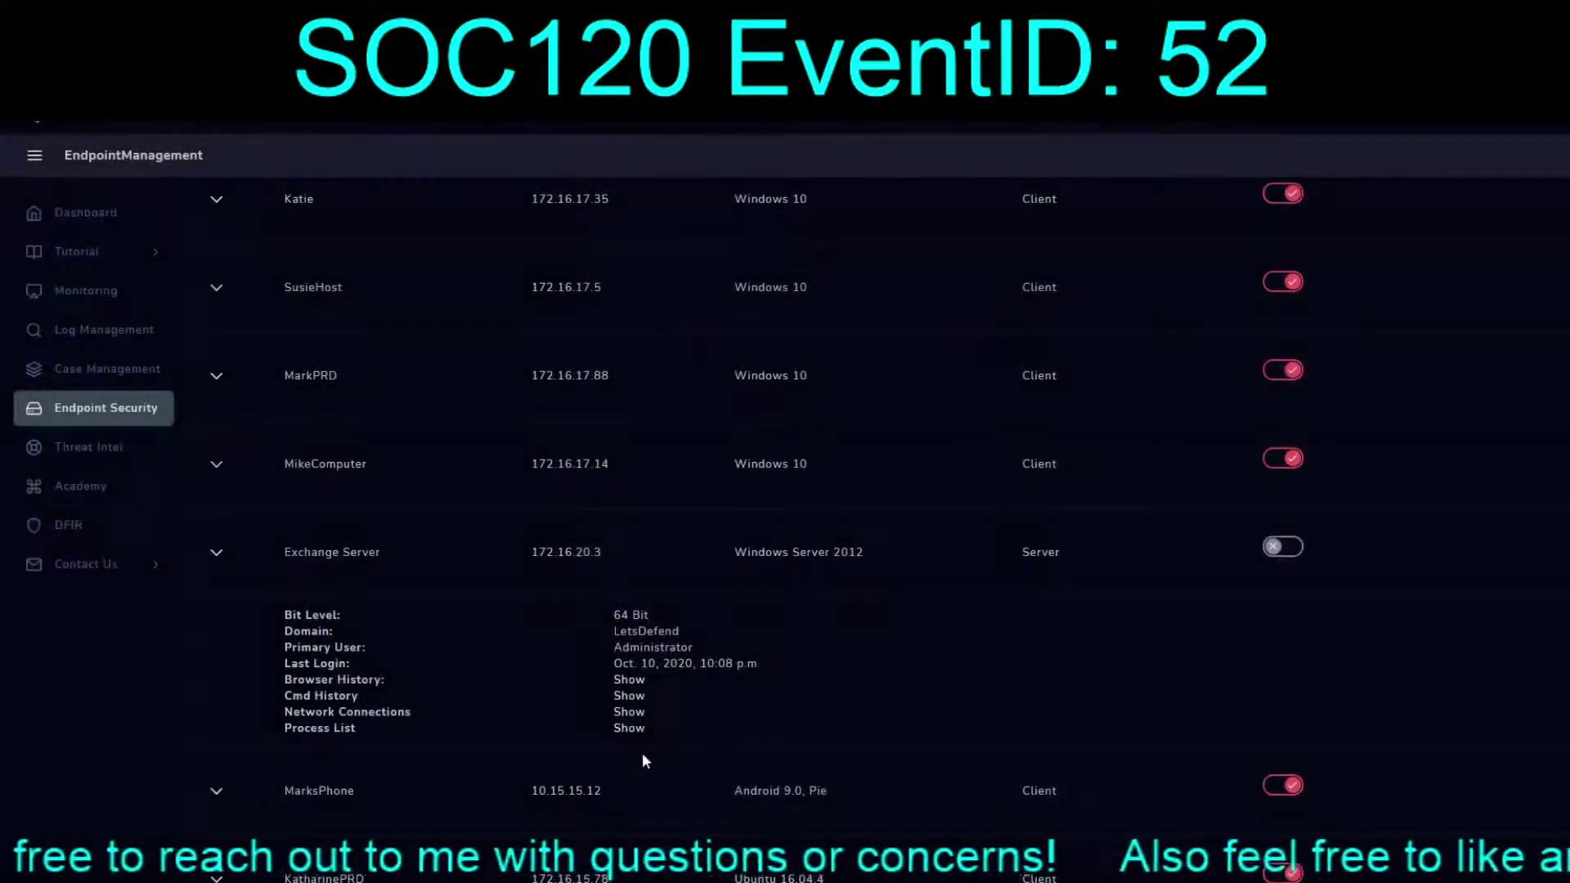
left_click(631, 713)
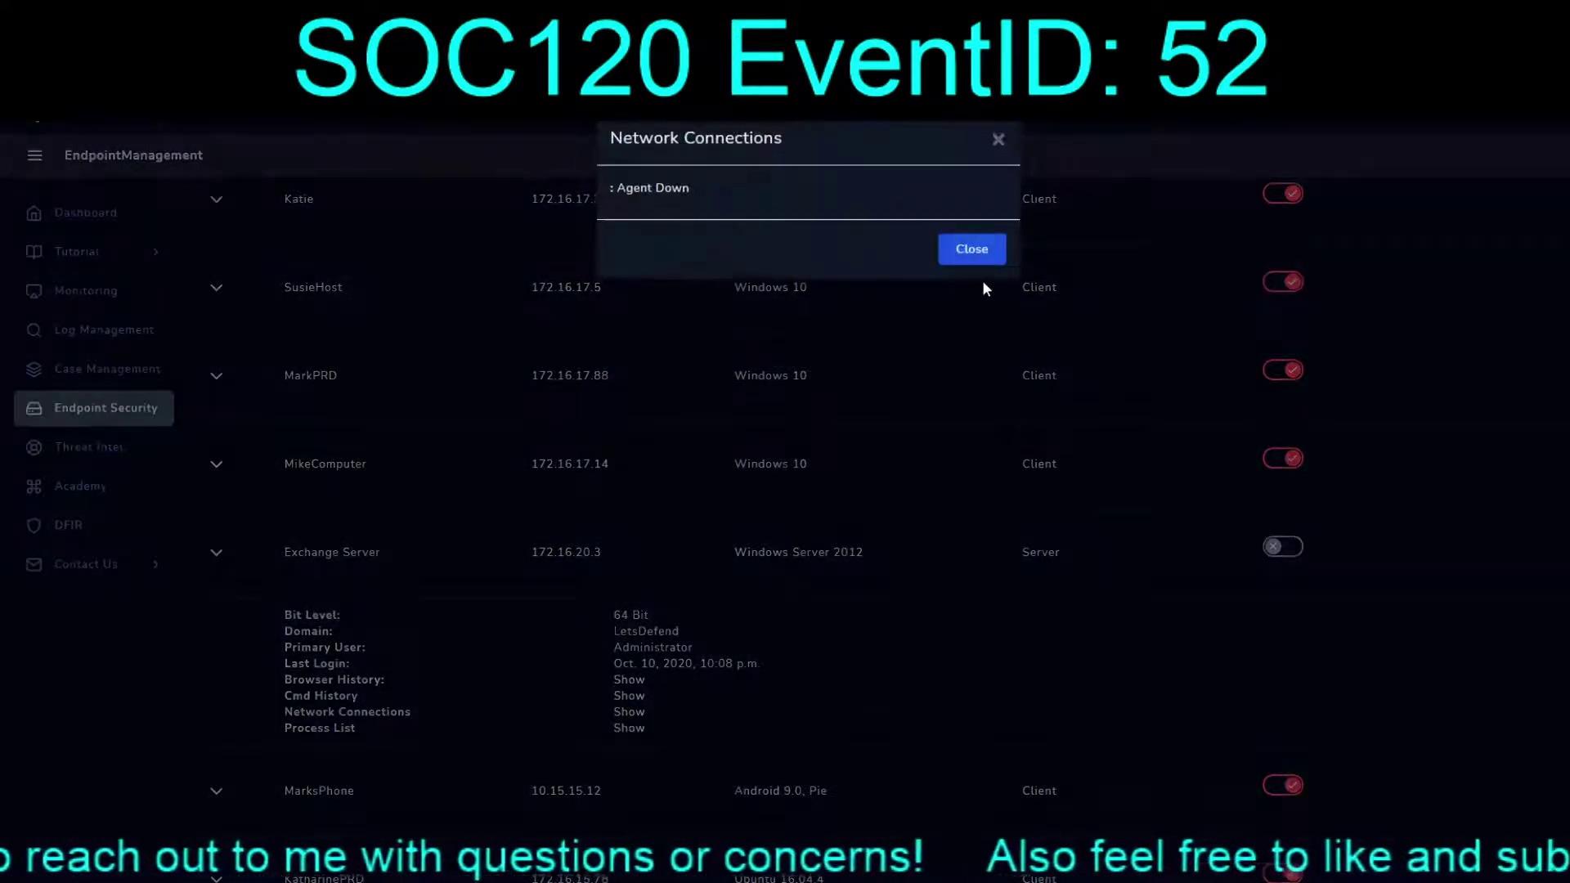
left_click(973, 250)
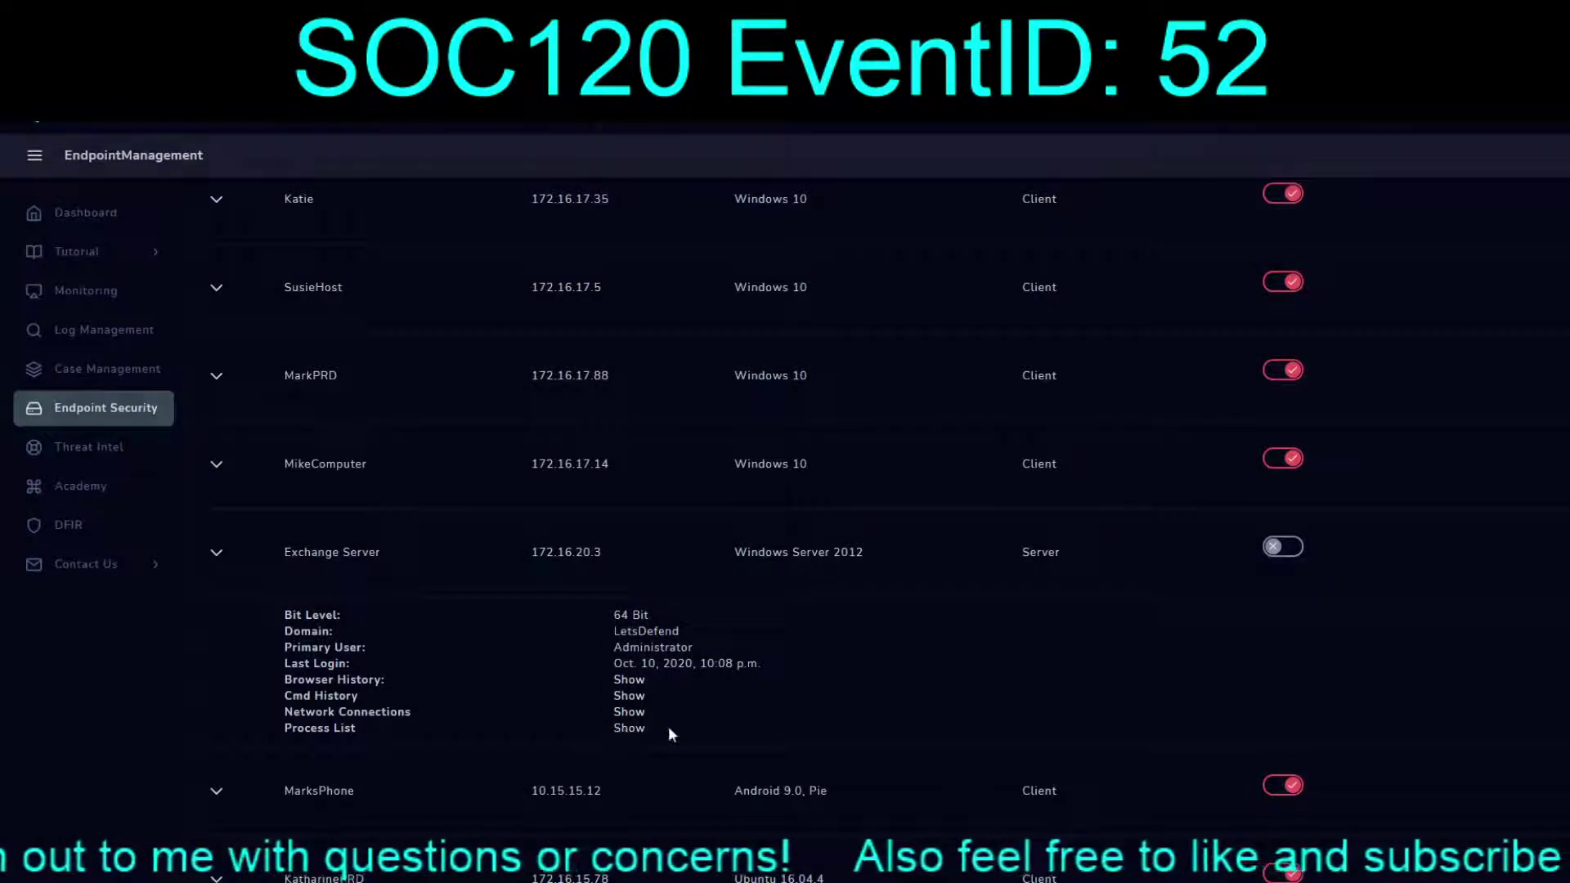
left_click(638, 727)
left_click(973, 250)
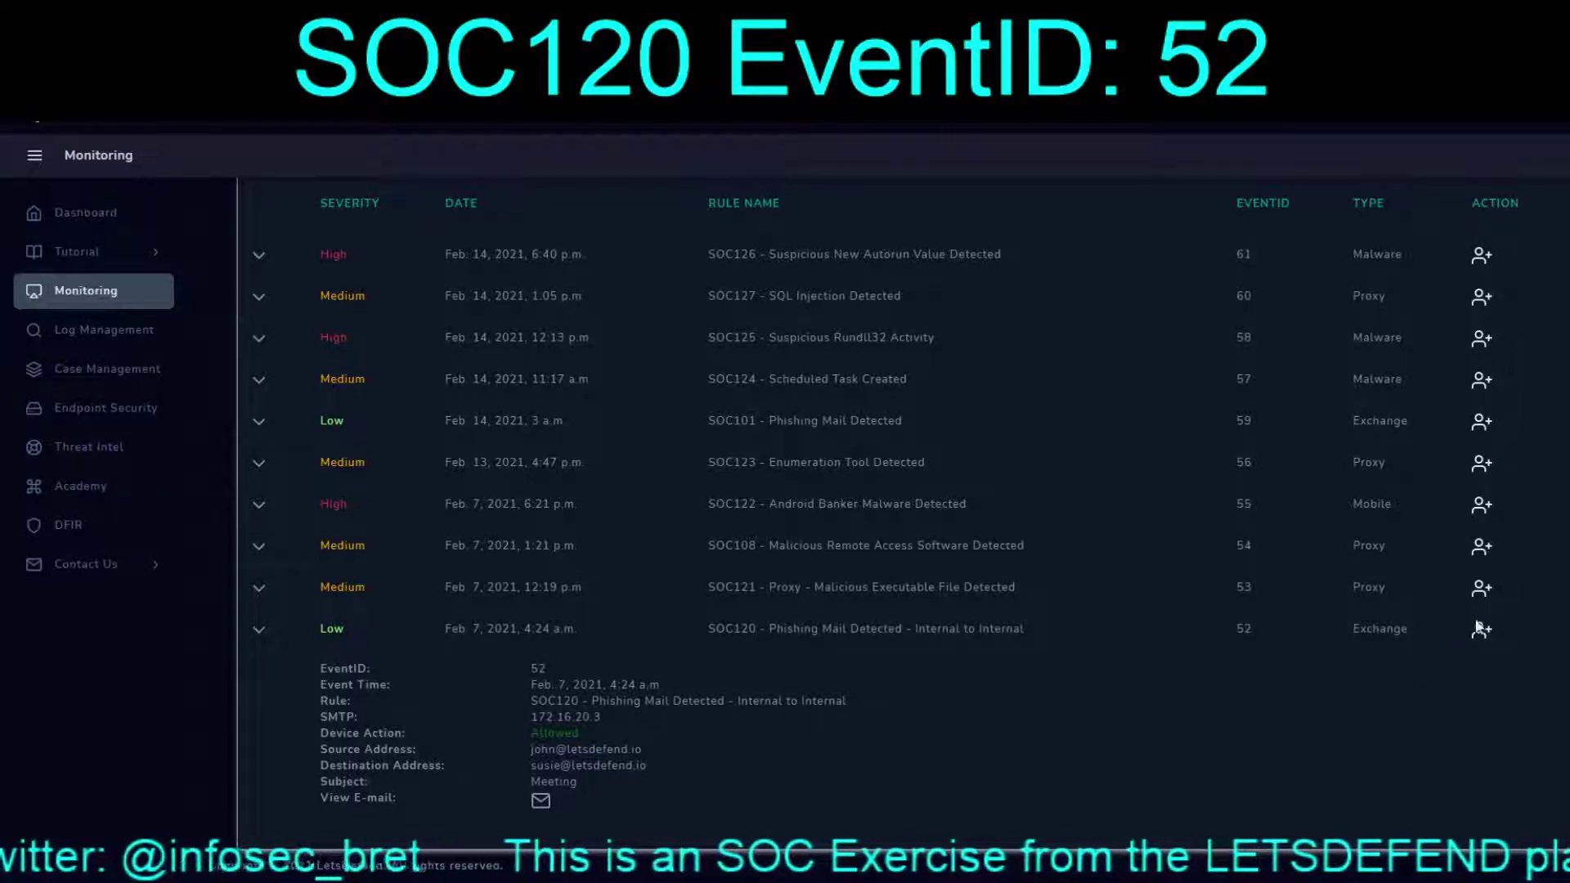
- Take ownership of the EventID 52 alert and create a case for it
left_click(1480, 630)
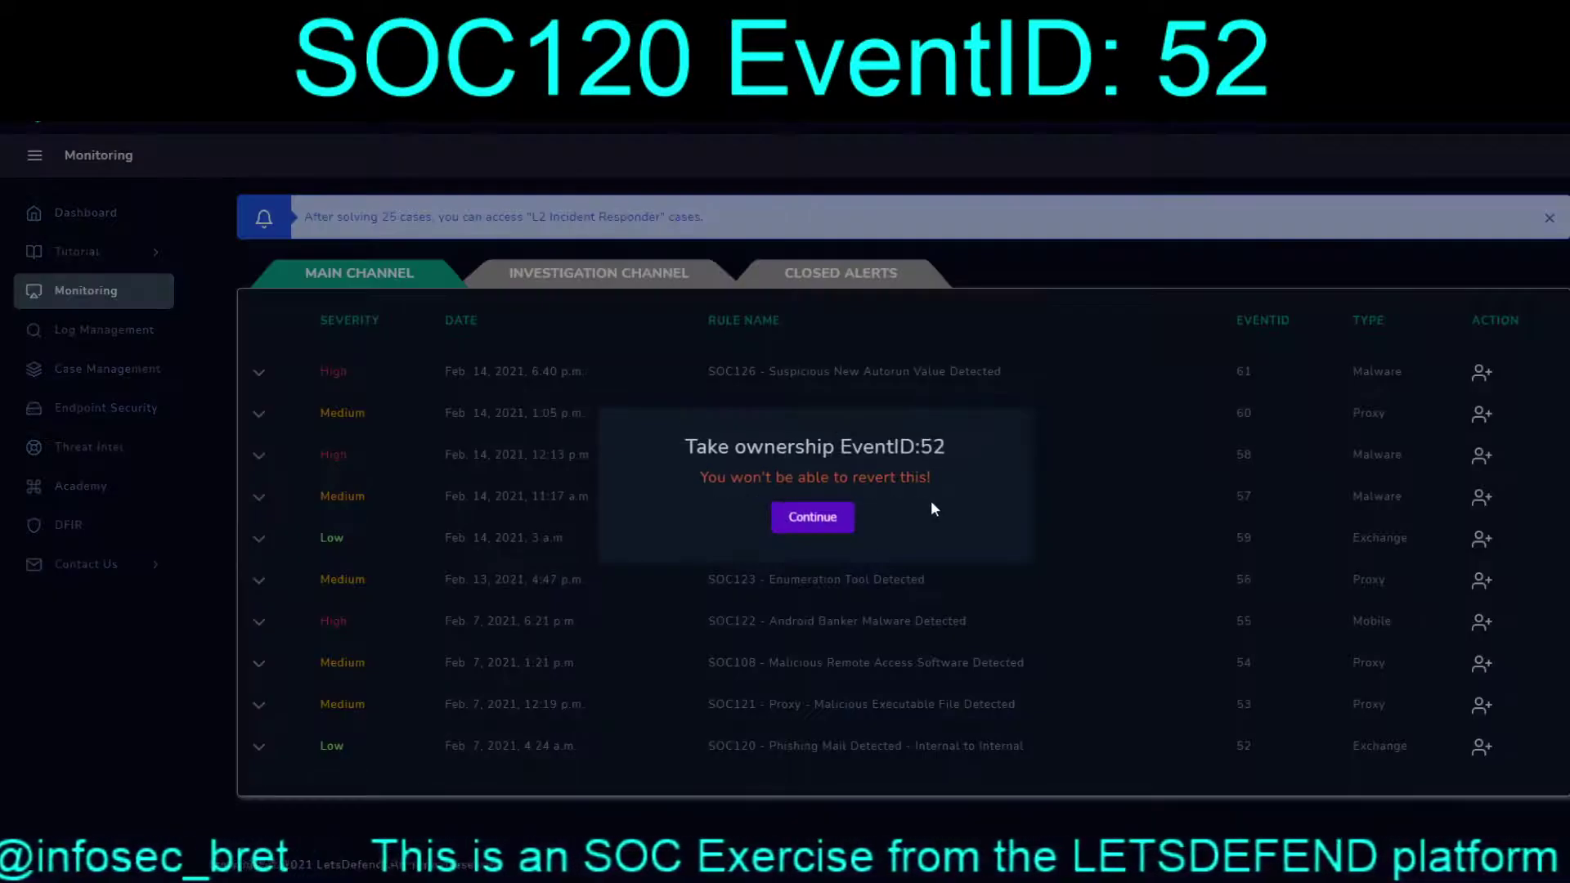
left_click(824, 521)
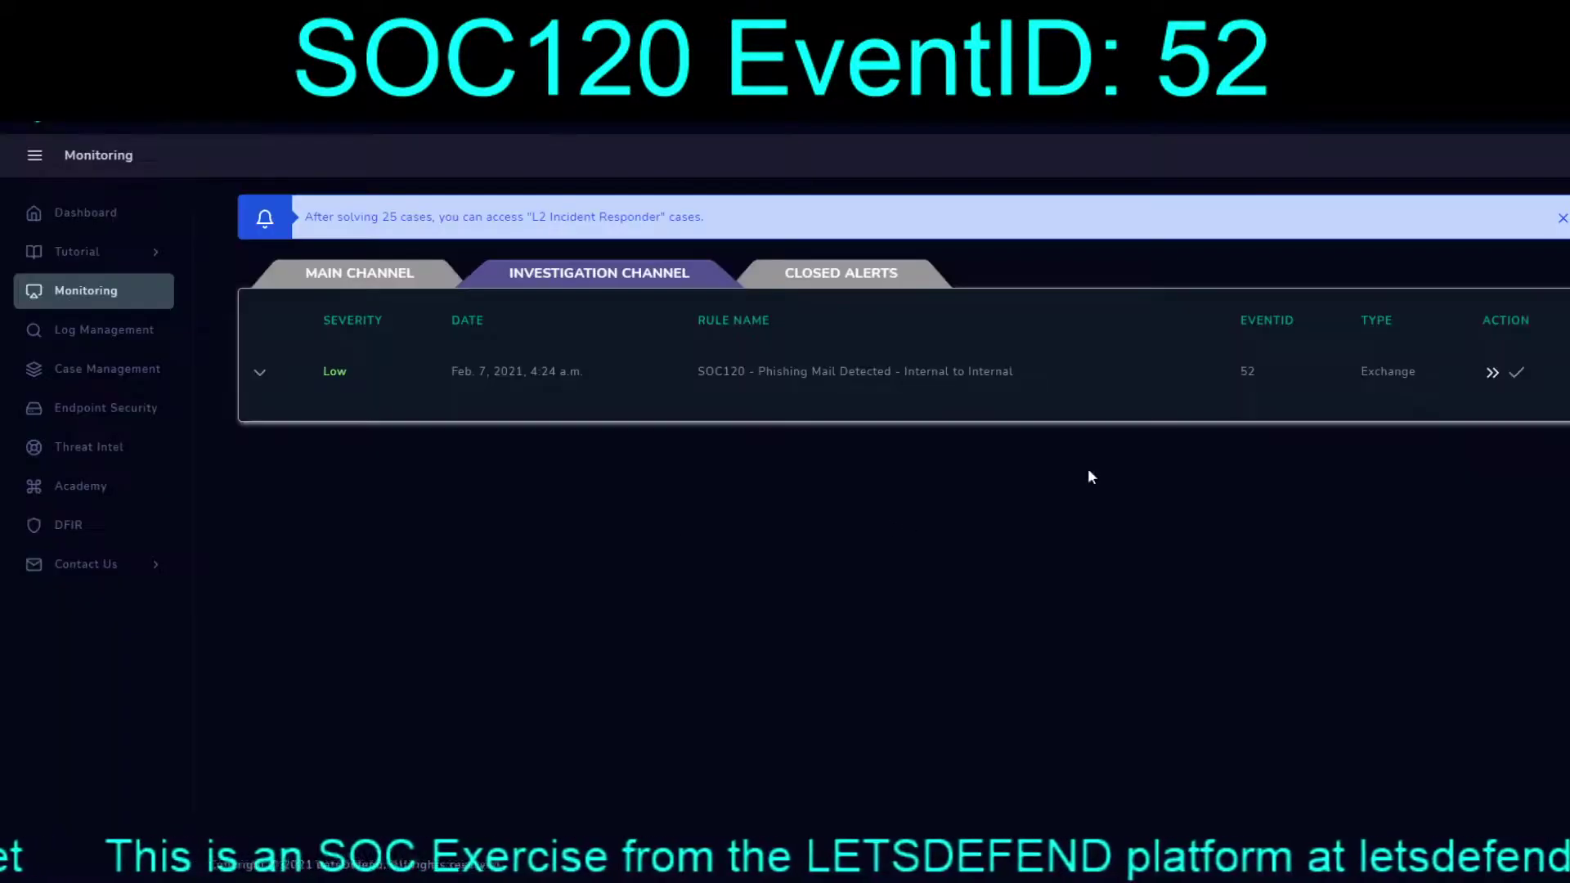
left_click(1491, 374)
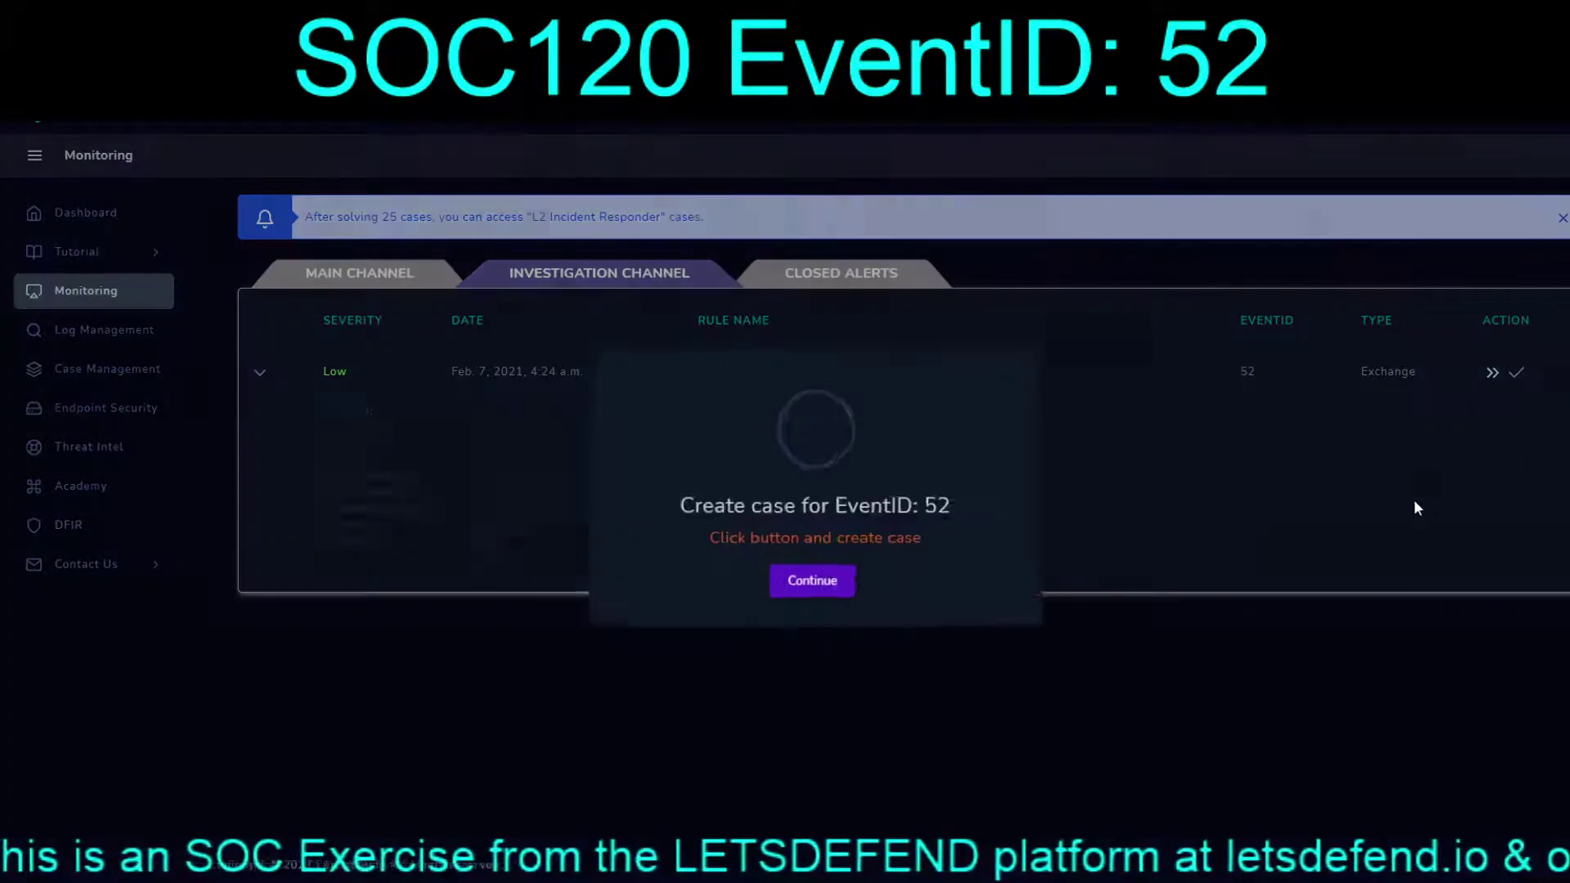
left_click(811, 576)
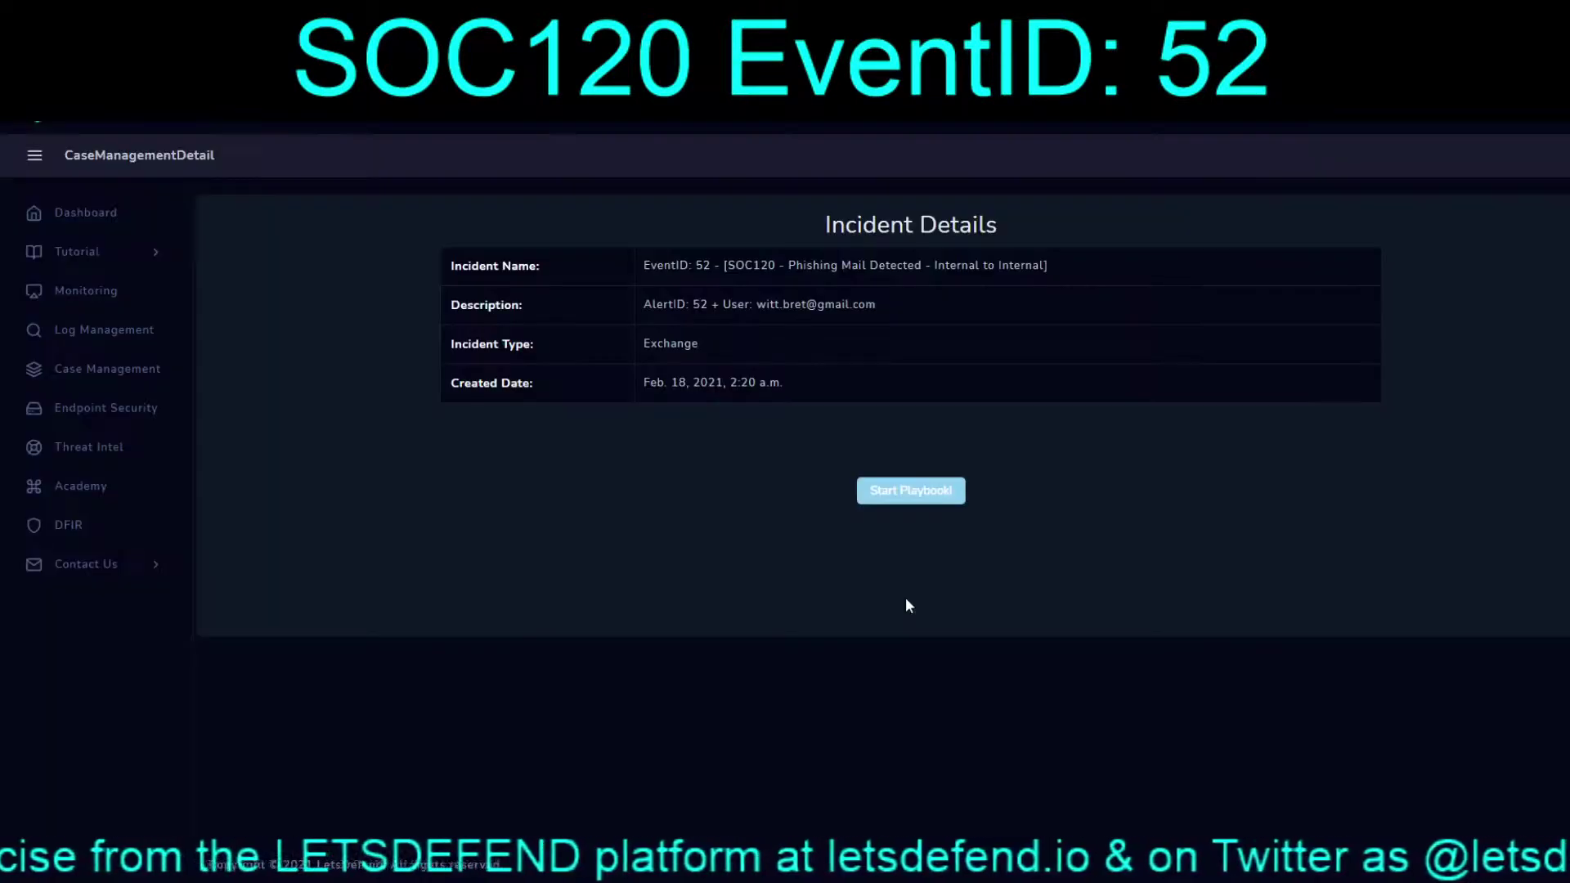
- Run the Phishing Playbook for the case, answering No to attachments or URLs in the email, and finish it
left_click(904, 495)
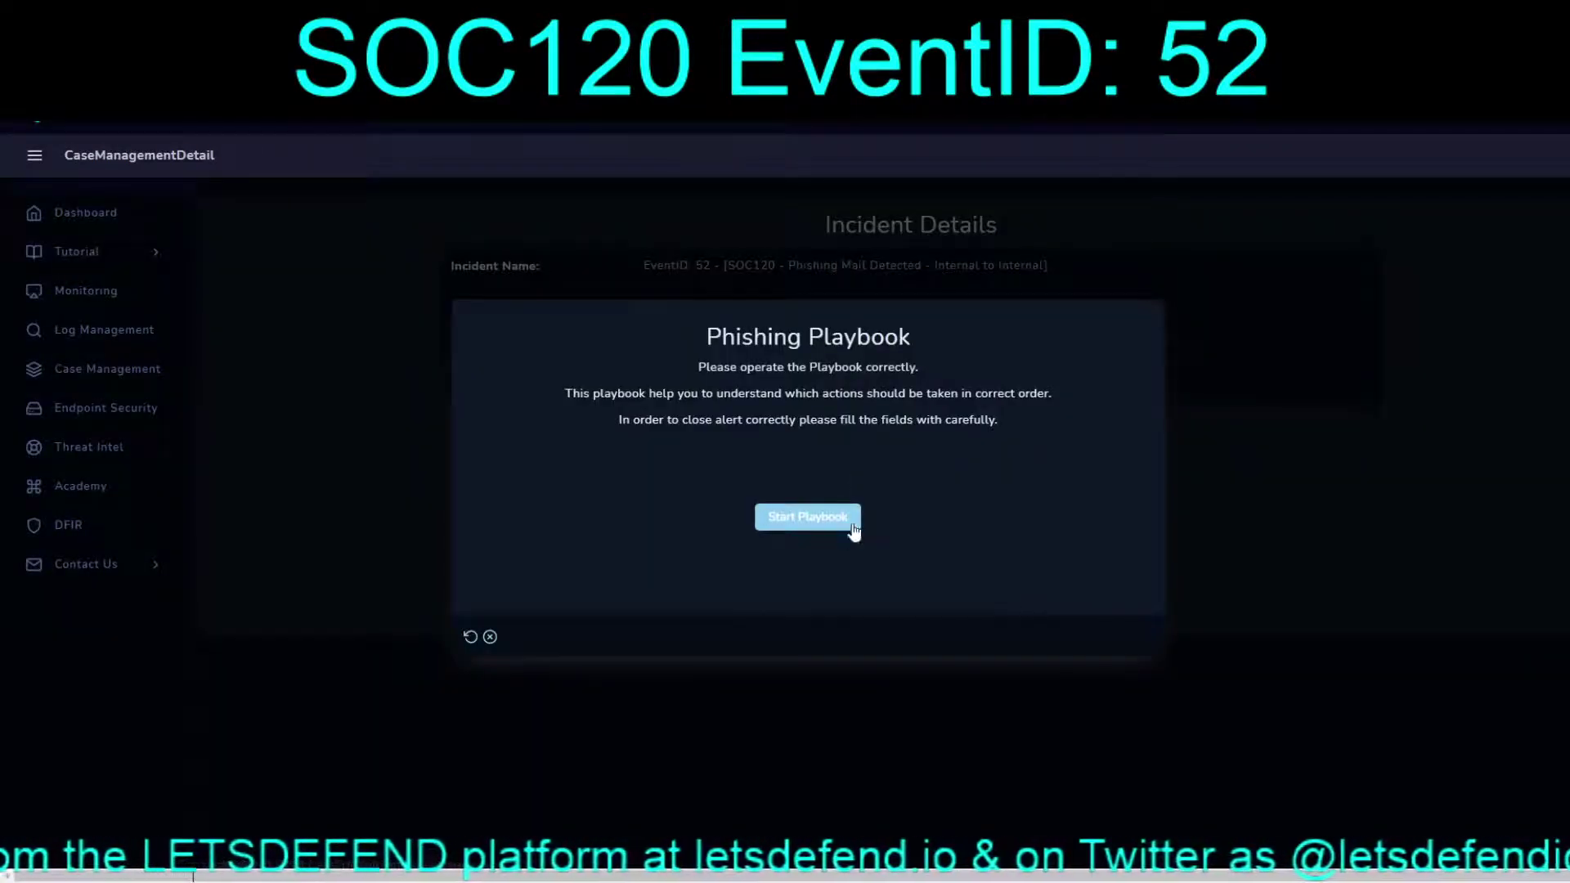
left_click(852, 528)
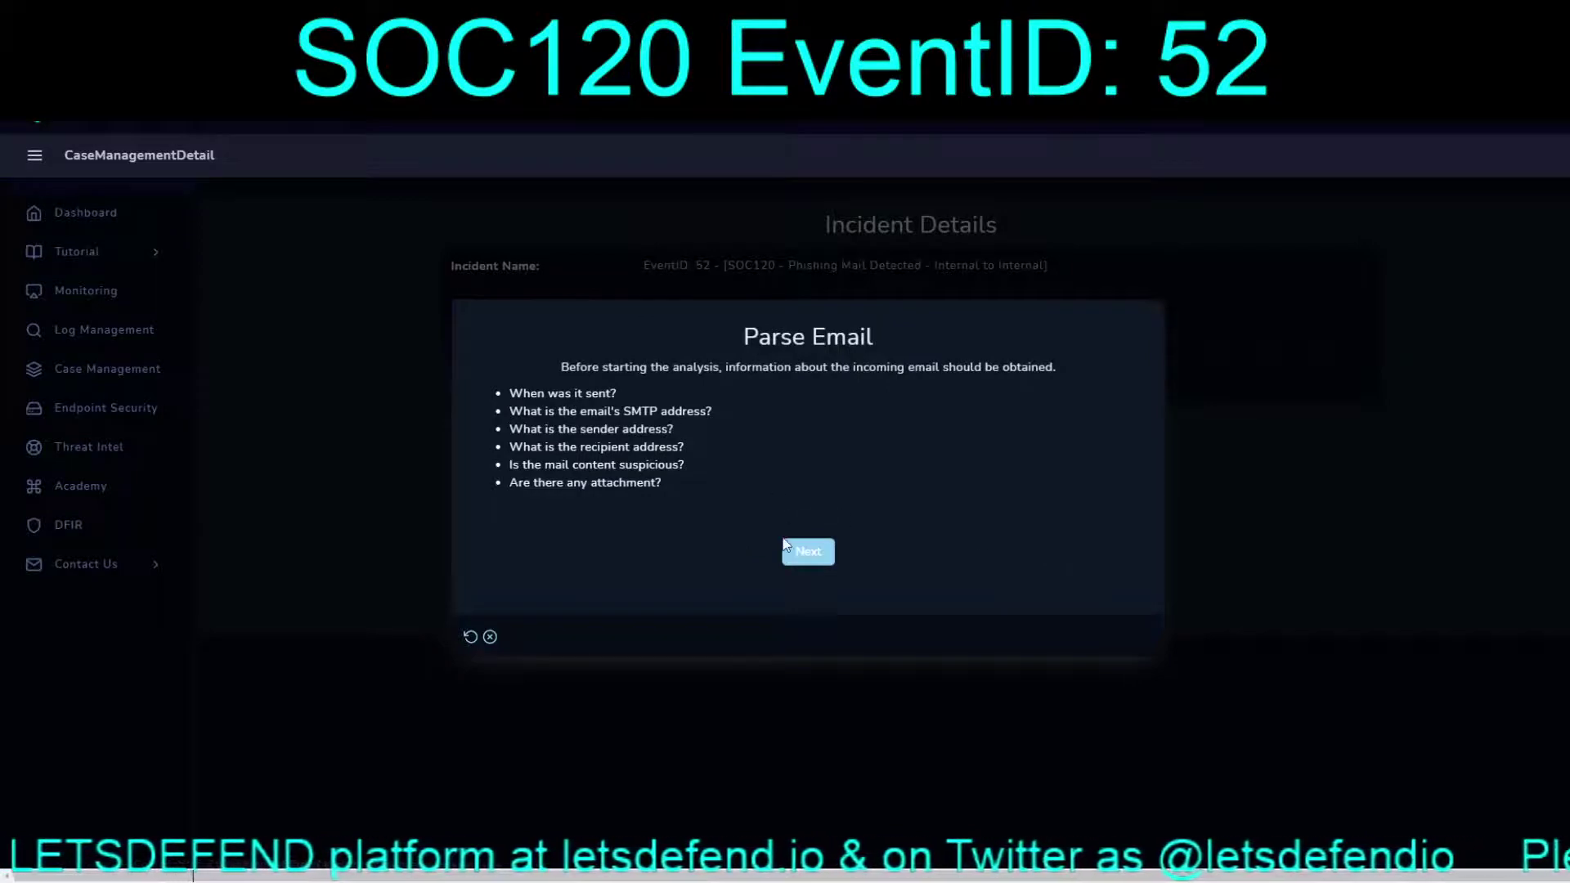
left_click(787, 548)
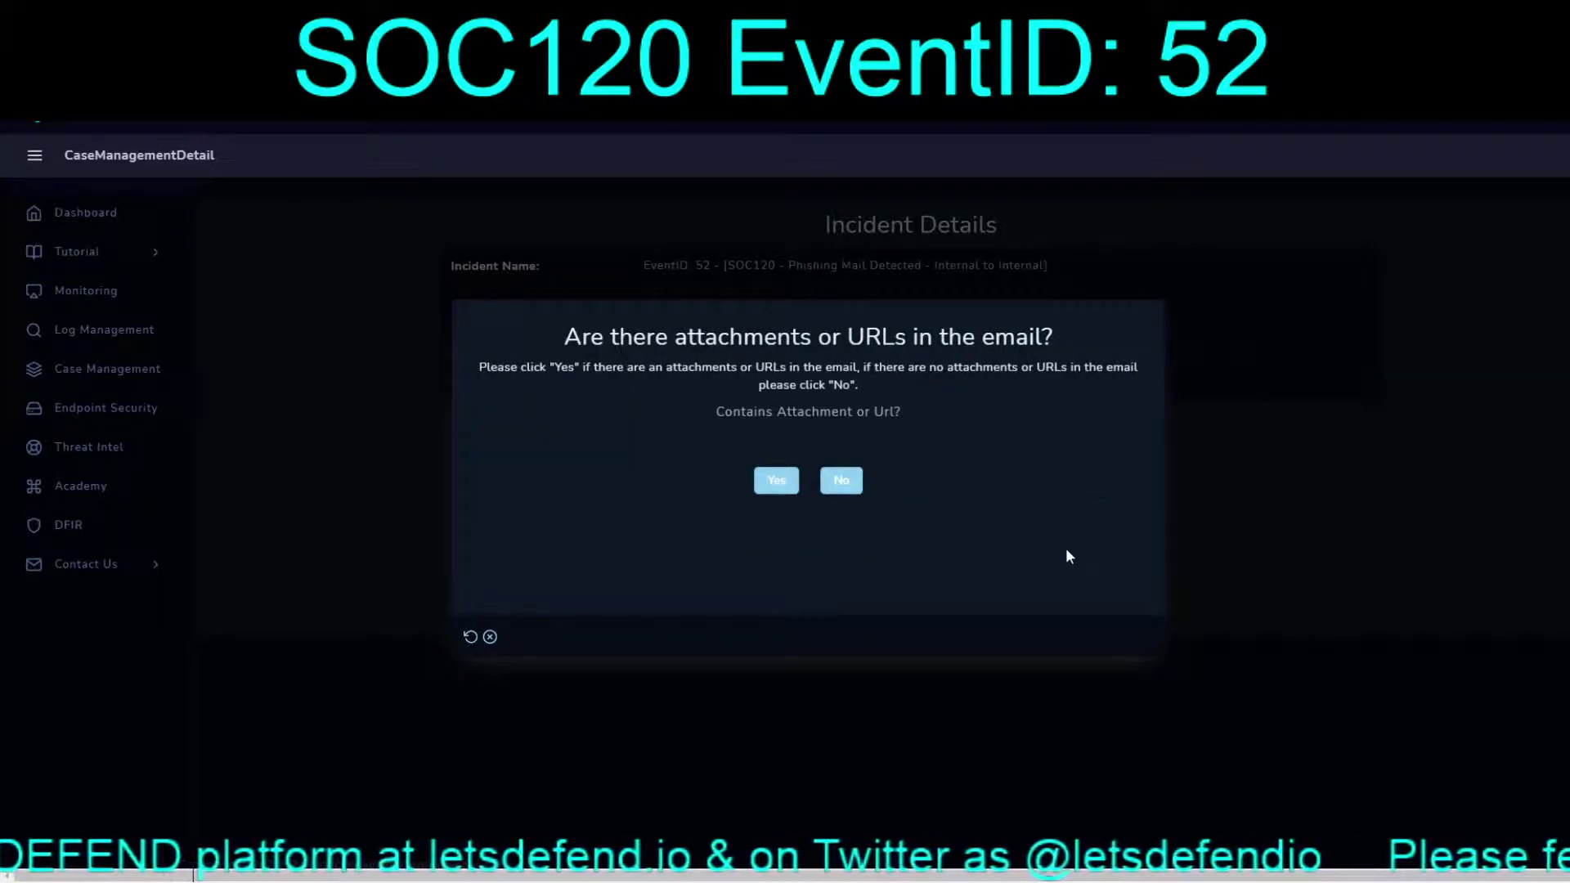
left_click(842, 481)
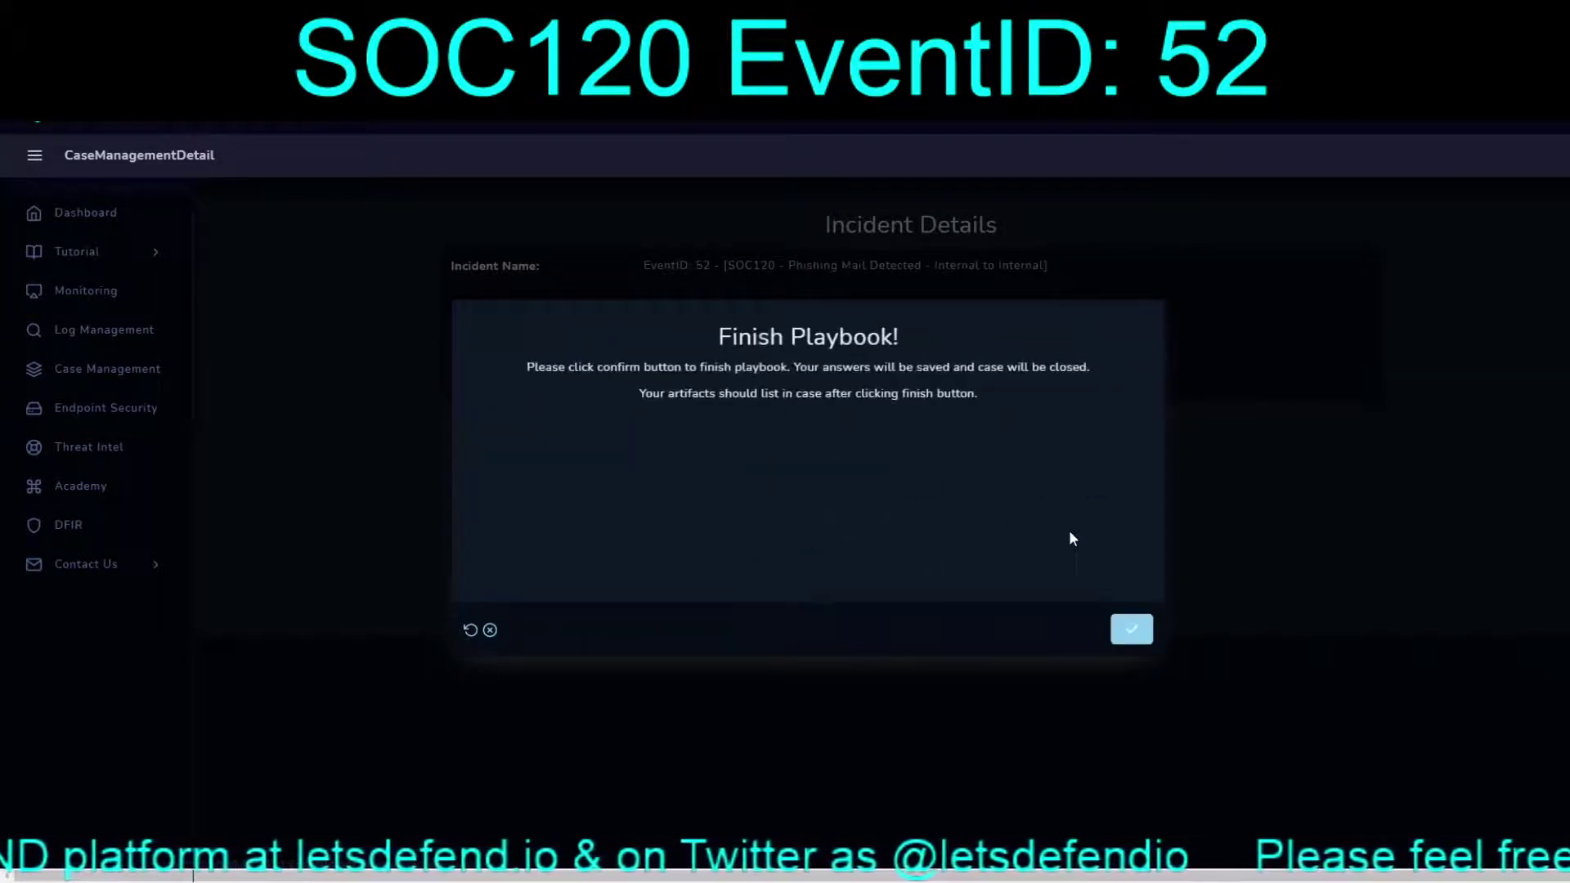
left_click(1131, 630)
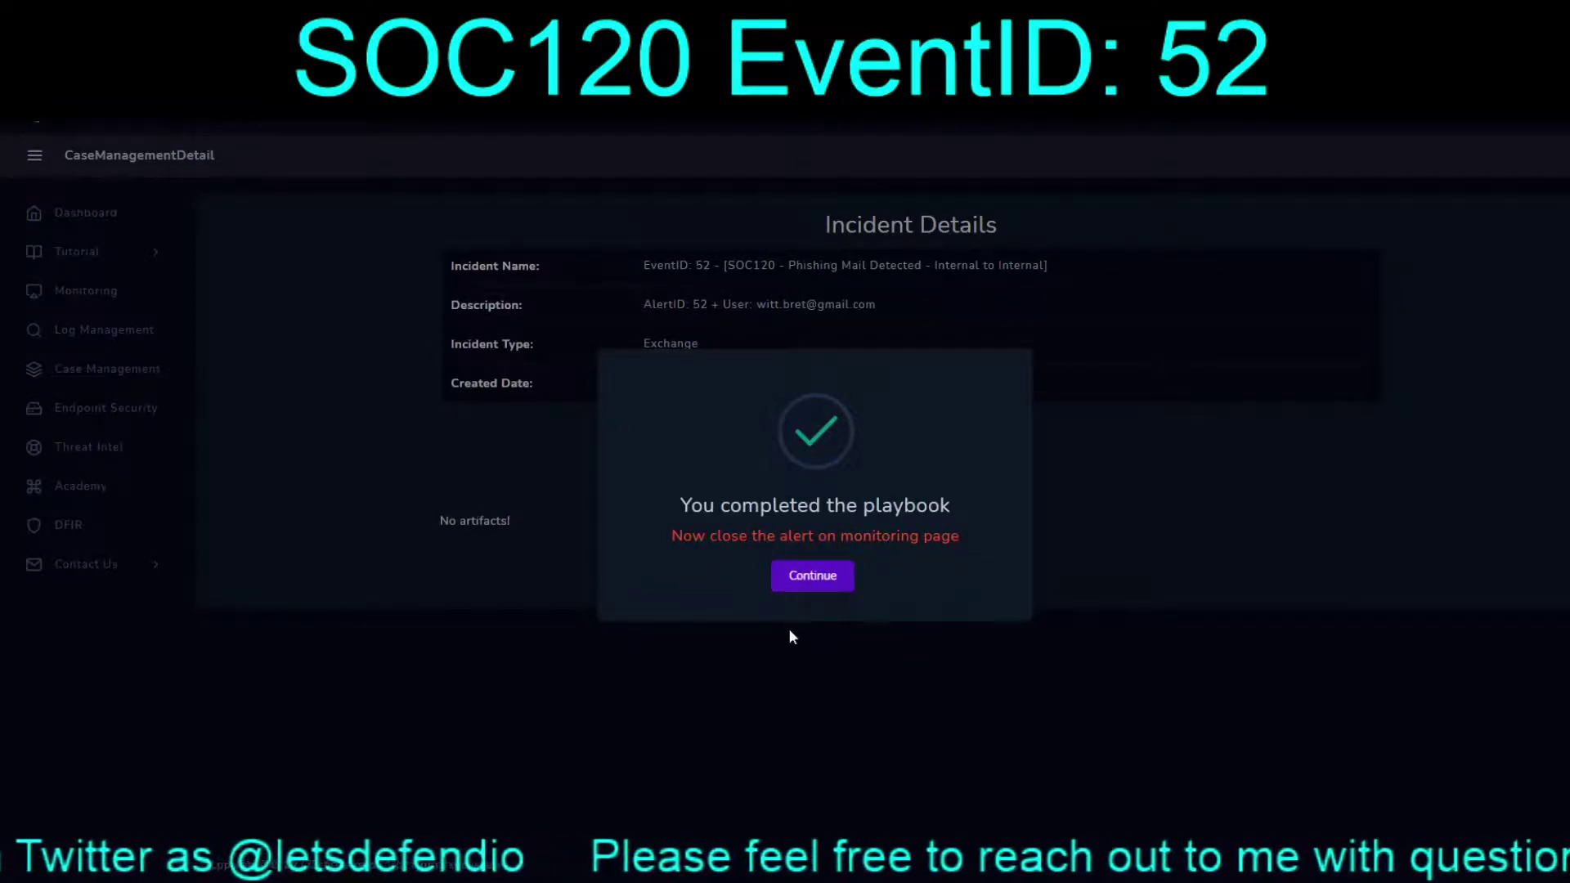
left_click(842, 582)
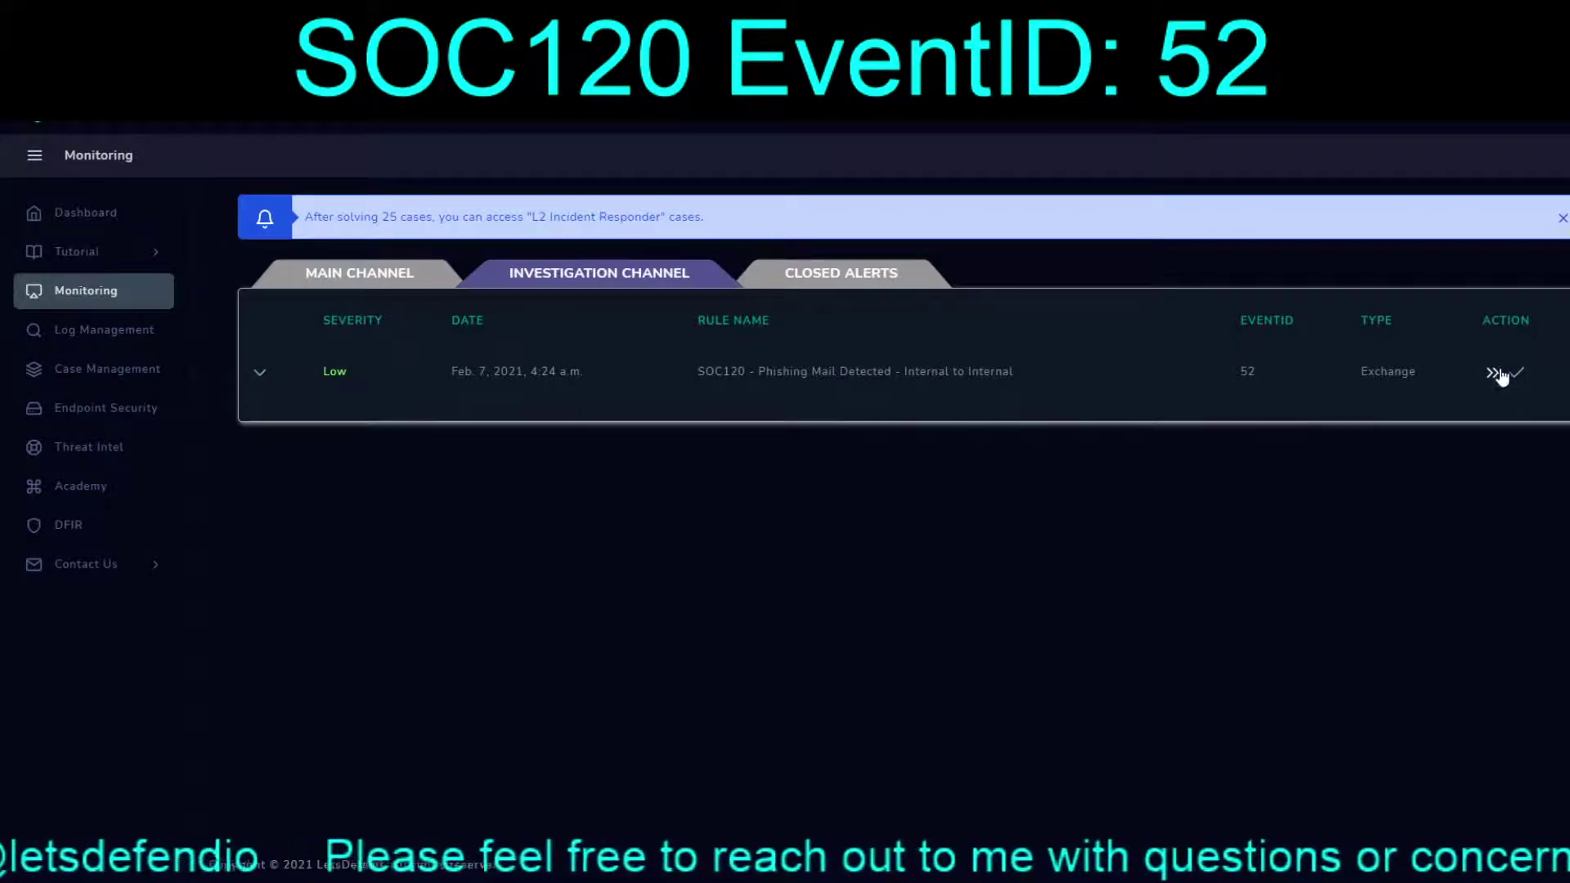
- Close the EventID 52 alert as False Positive with the note "Legit email - internal to internal" and expand its entry among the closed alerts
left_click(1503, 375)
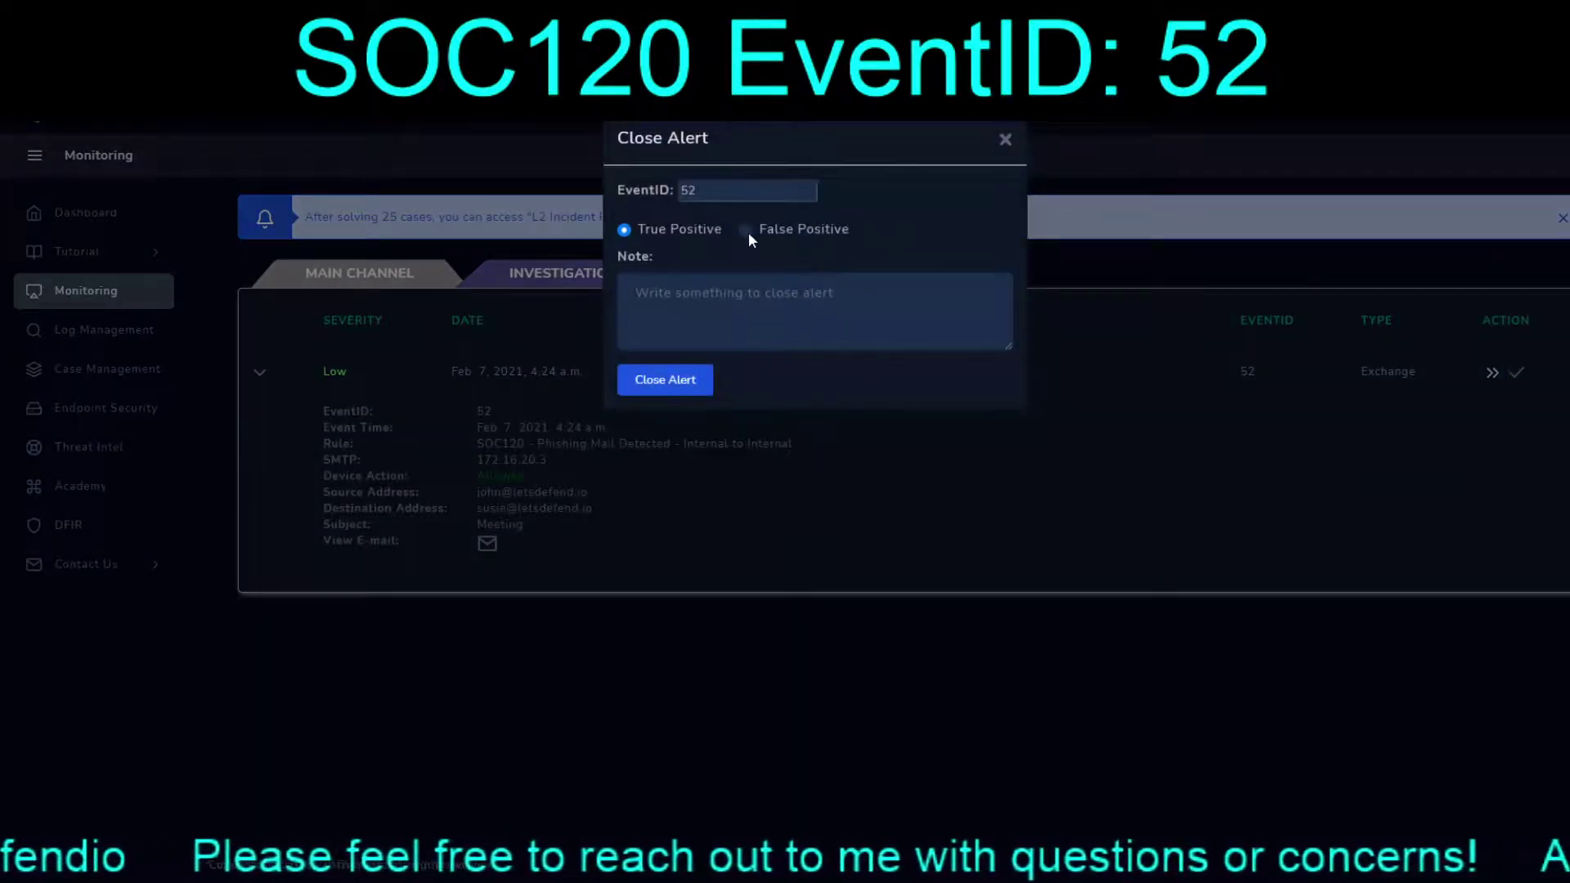
left_click(745, 231)
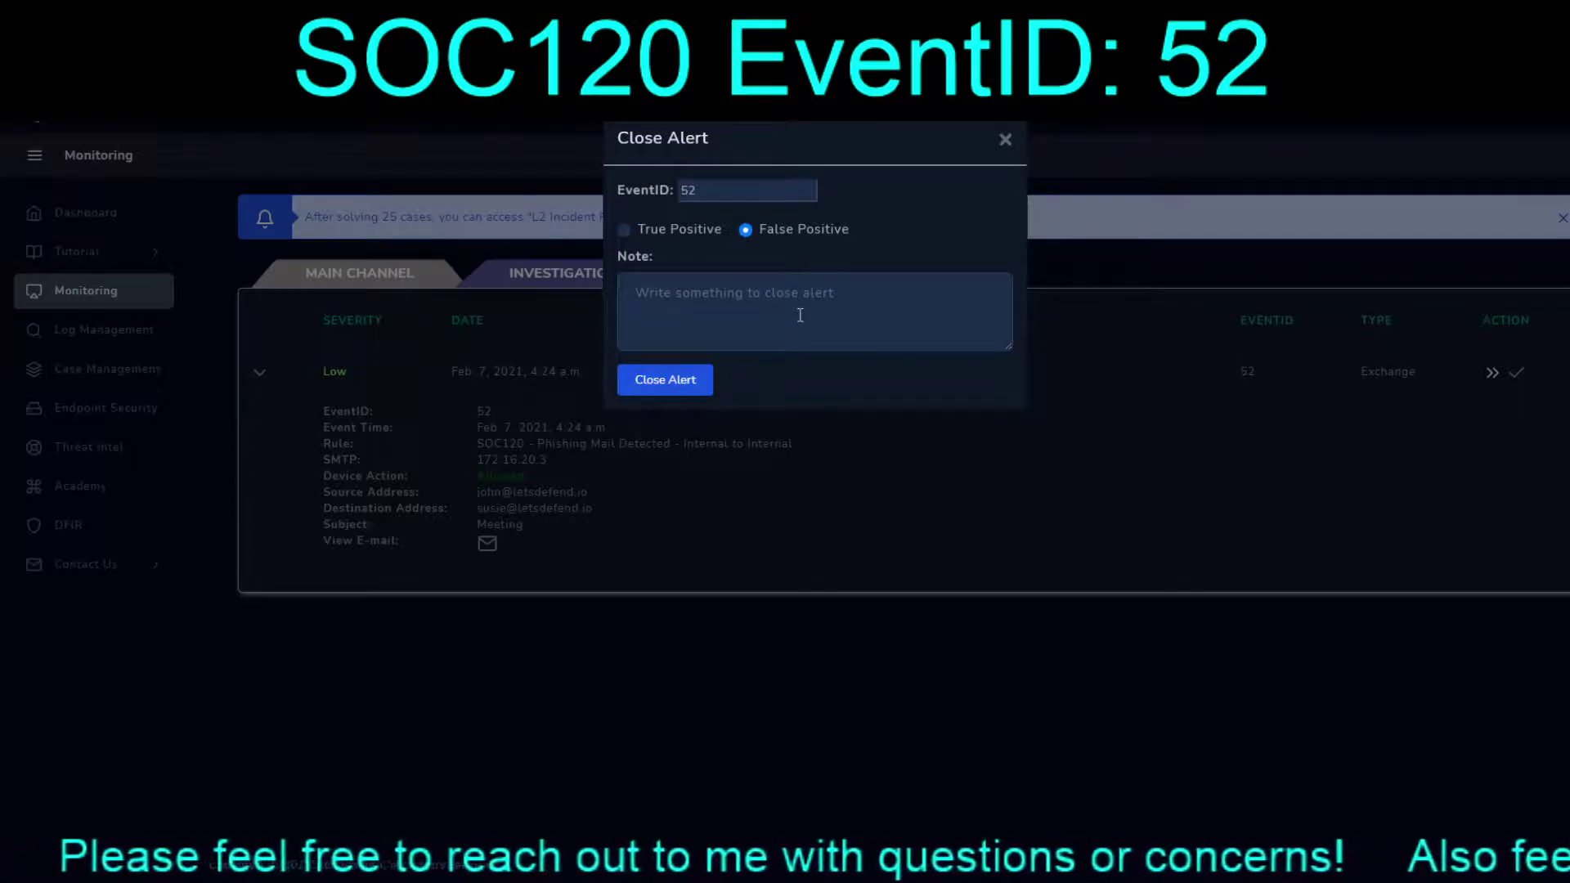
left_click(801, 315)
type("Legit e")
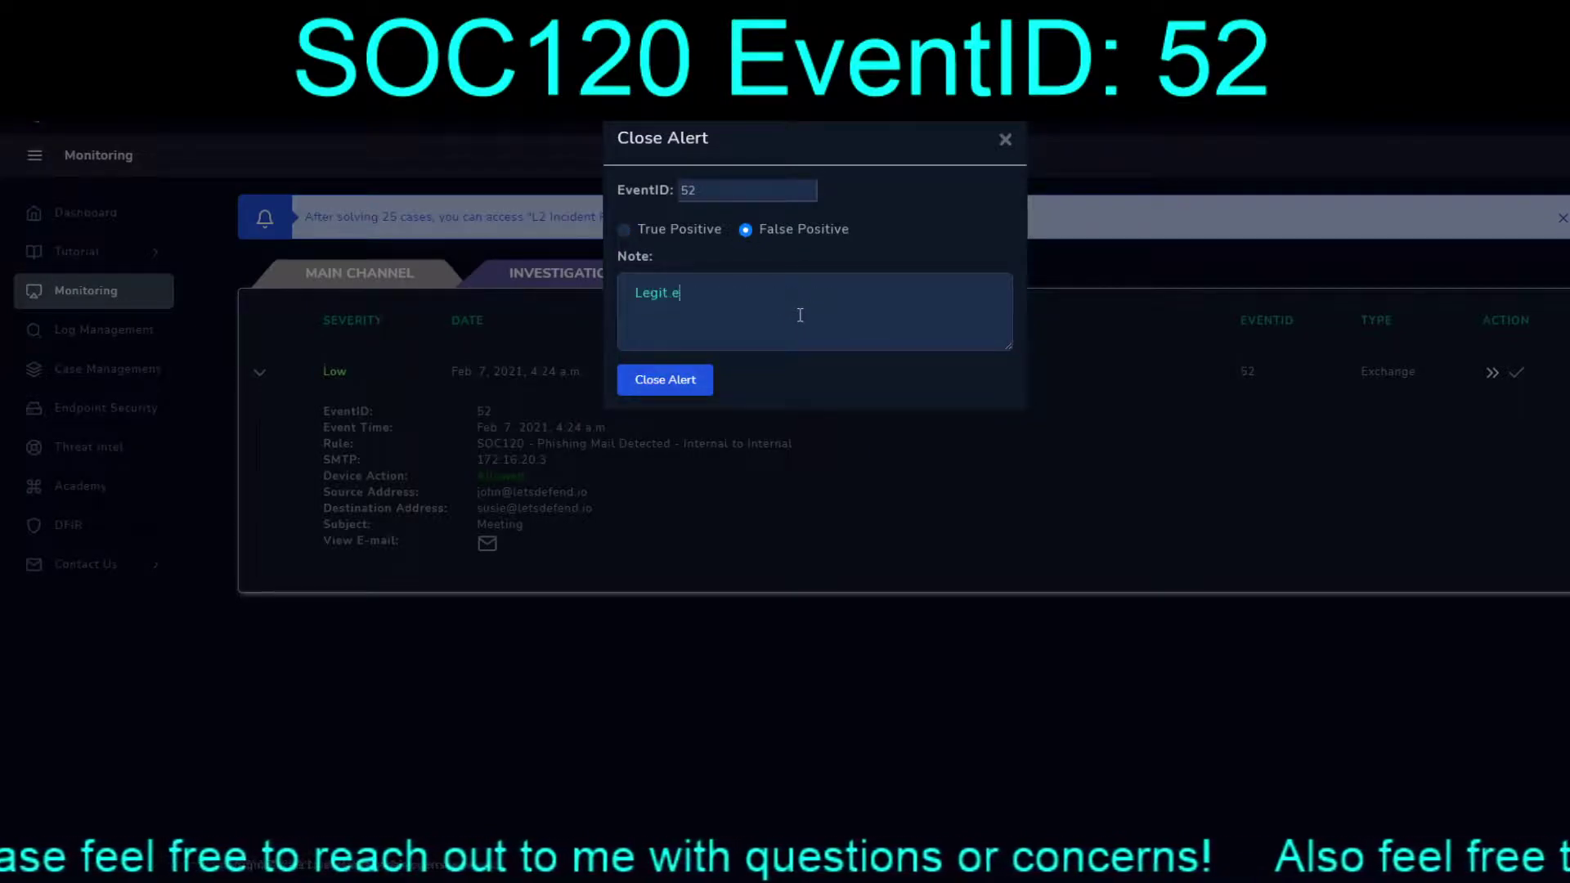
type("mail - internal to internal")
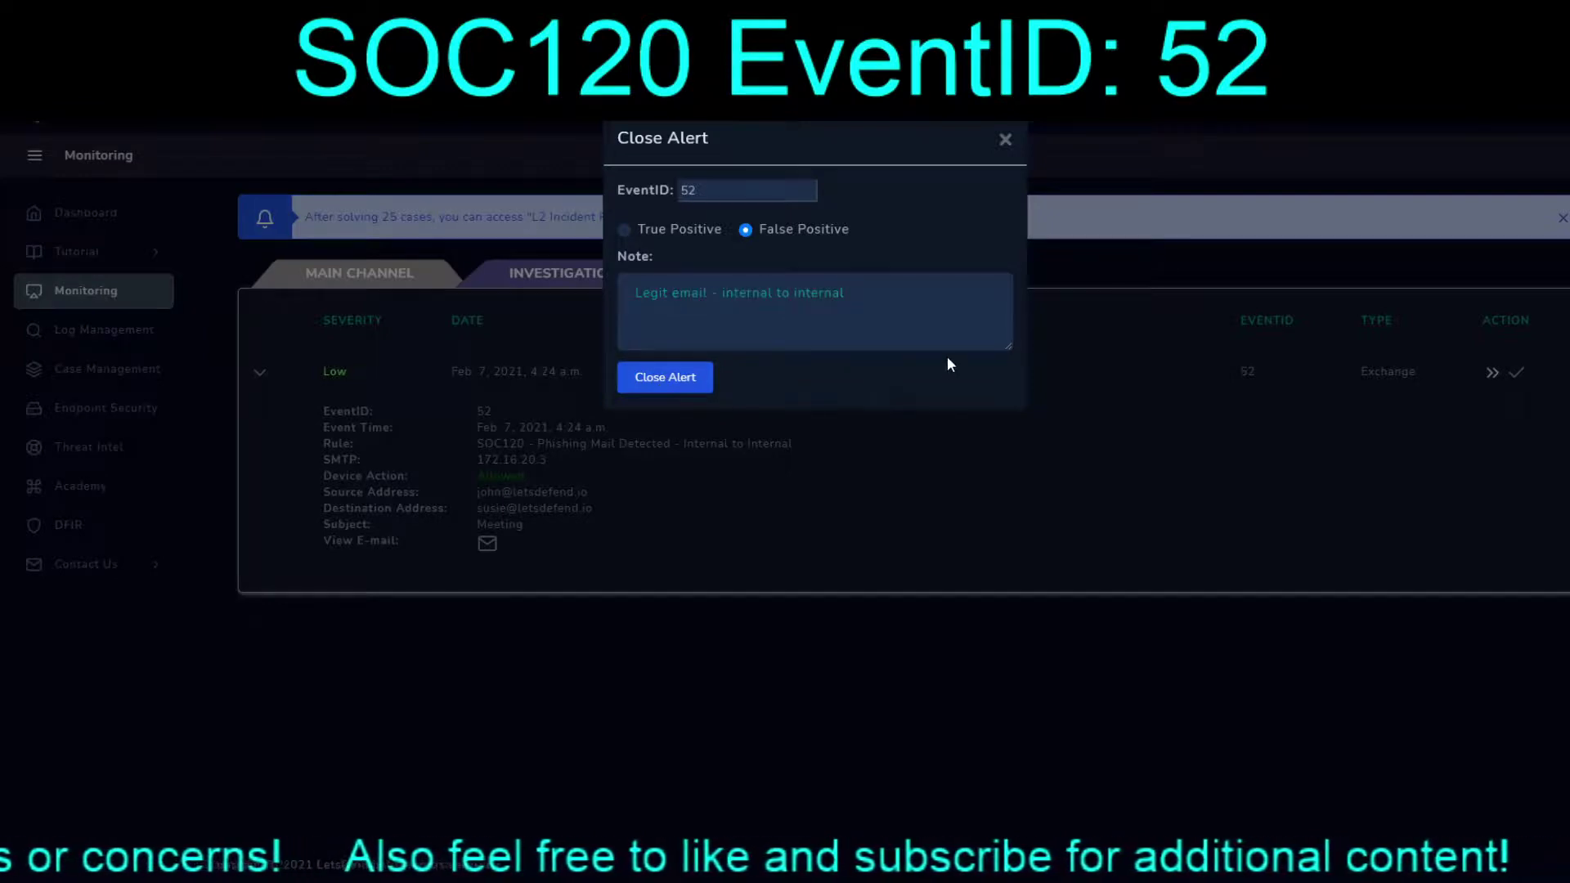
left_click(665, 369)
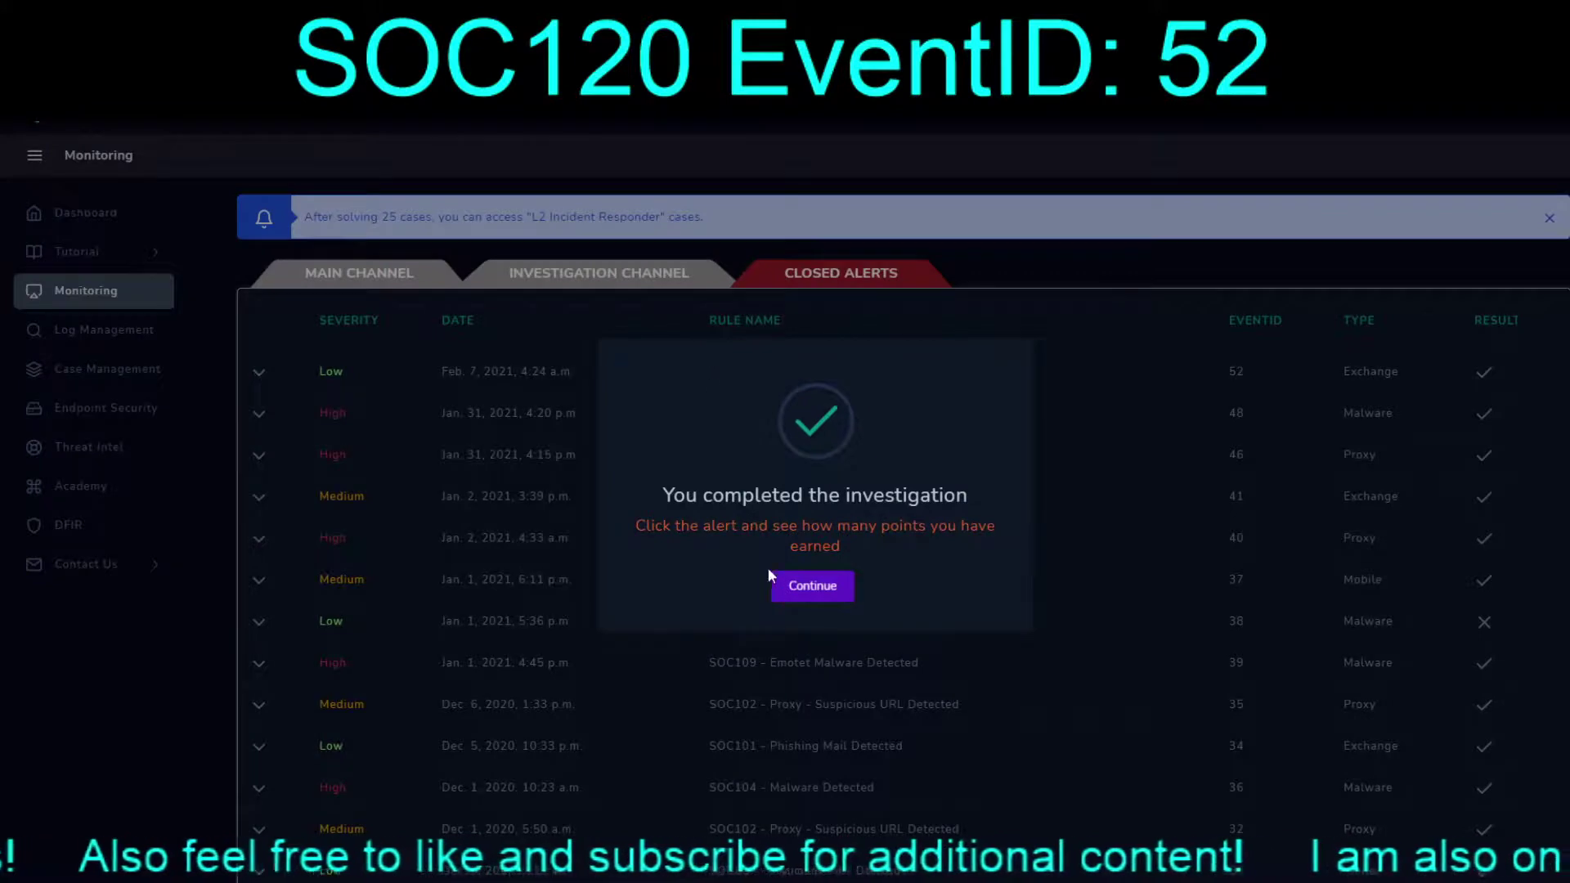
left_click(803, 584)
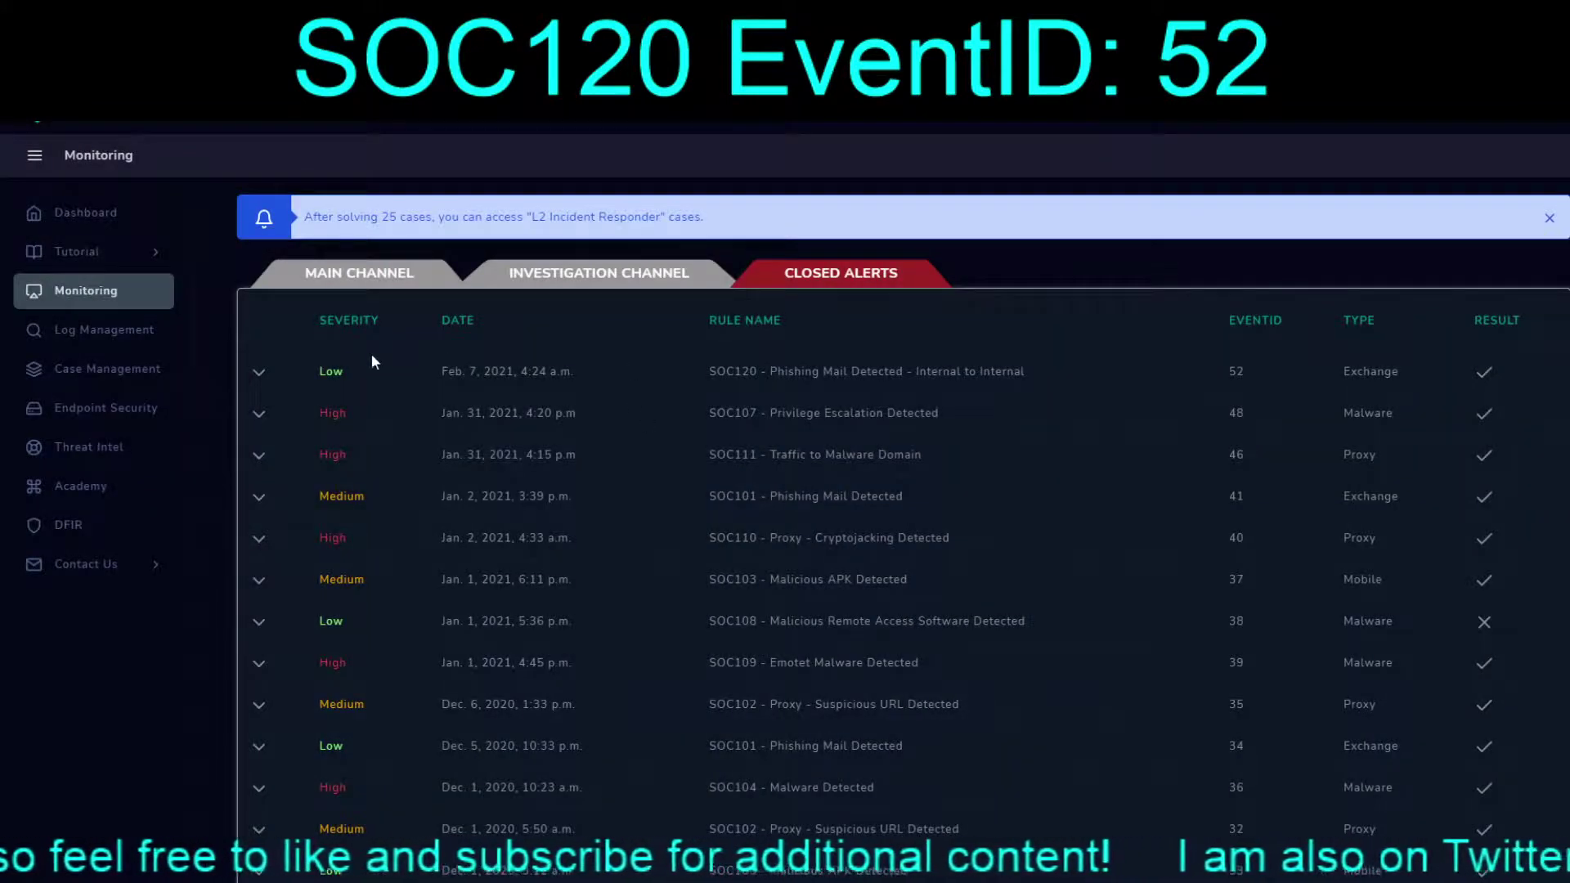
left_click(259, 376)
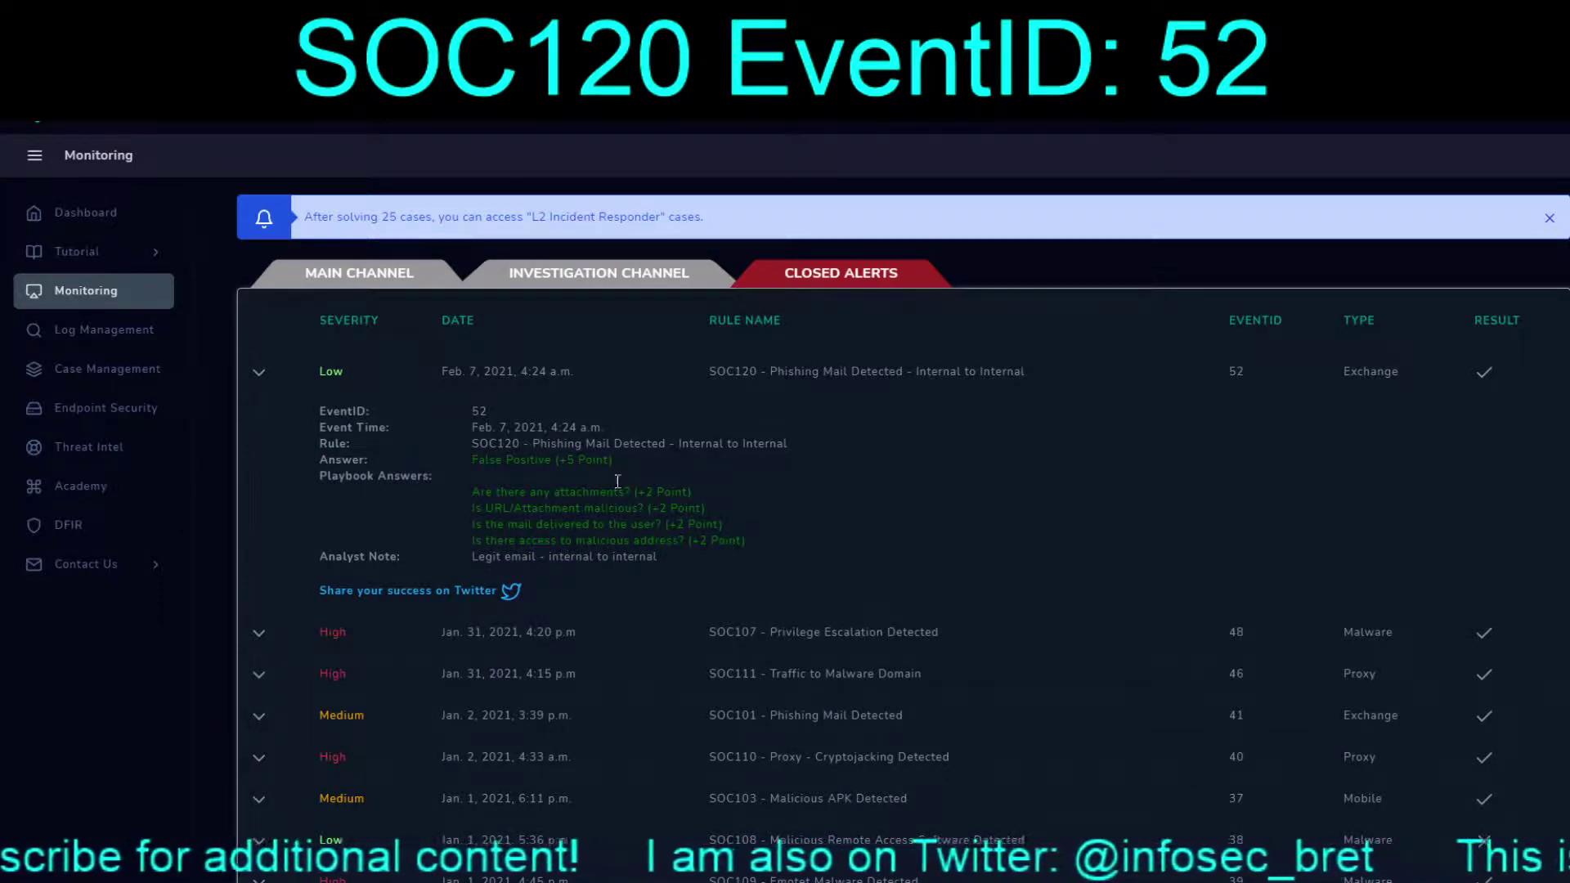
- Review the SOC101 phishing alert (EventID 59) in the main channel, and check the investigation channel and closed alerts
left_click(358, 282)
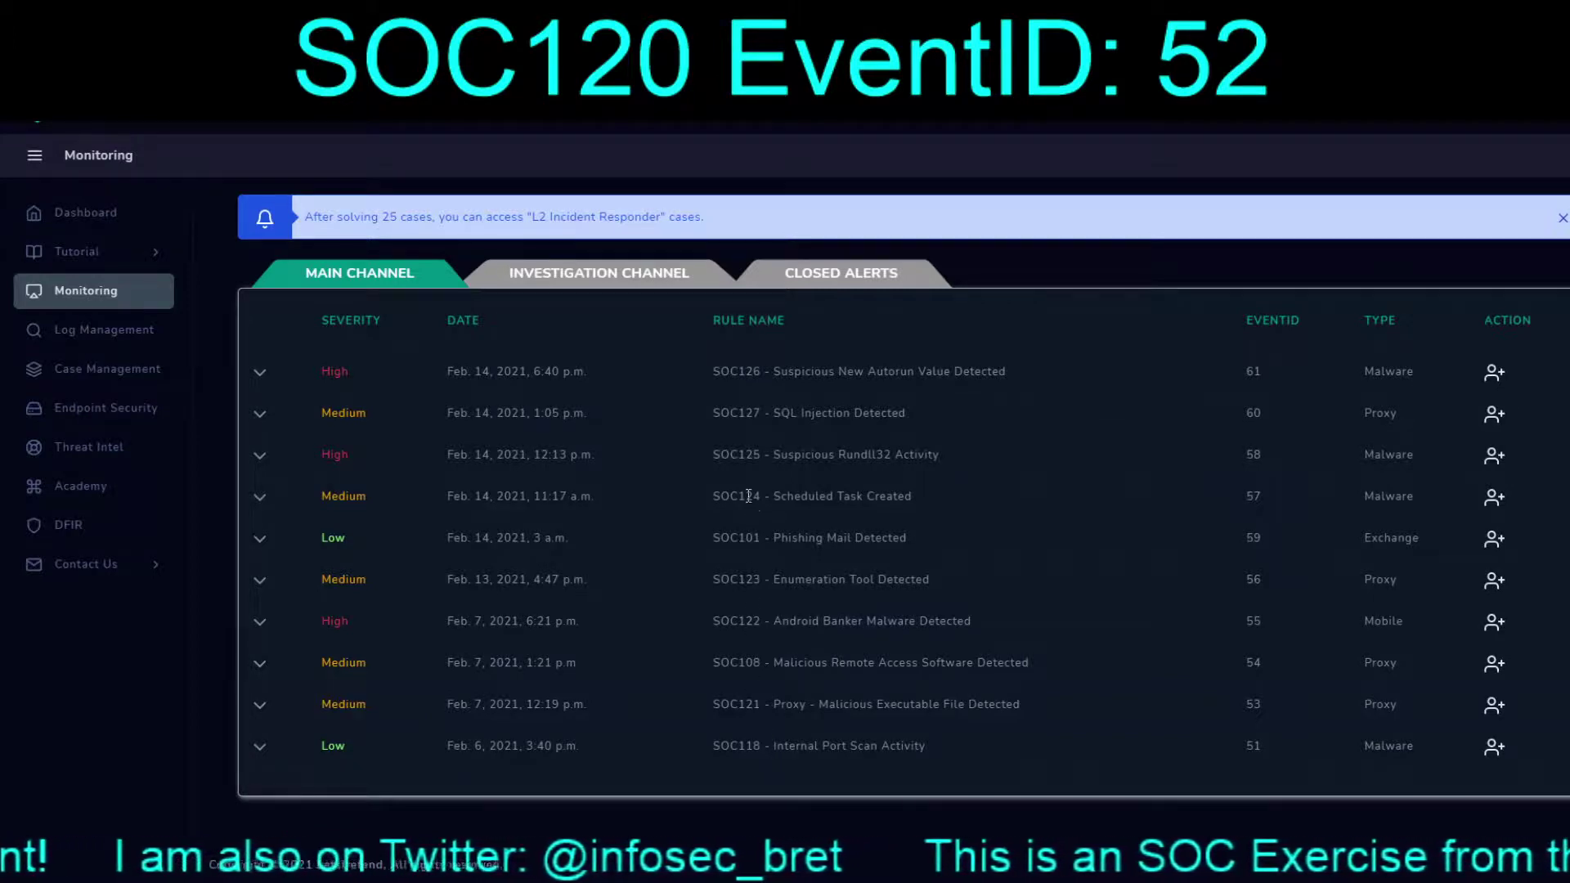
left_click(697, 536)
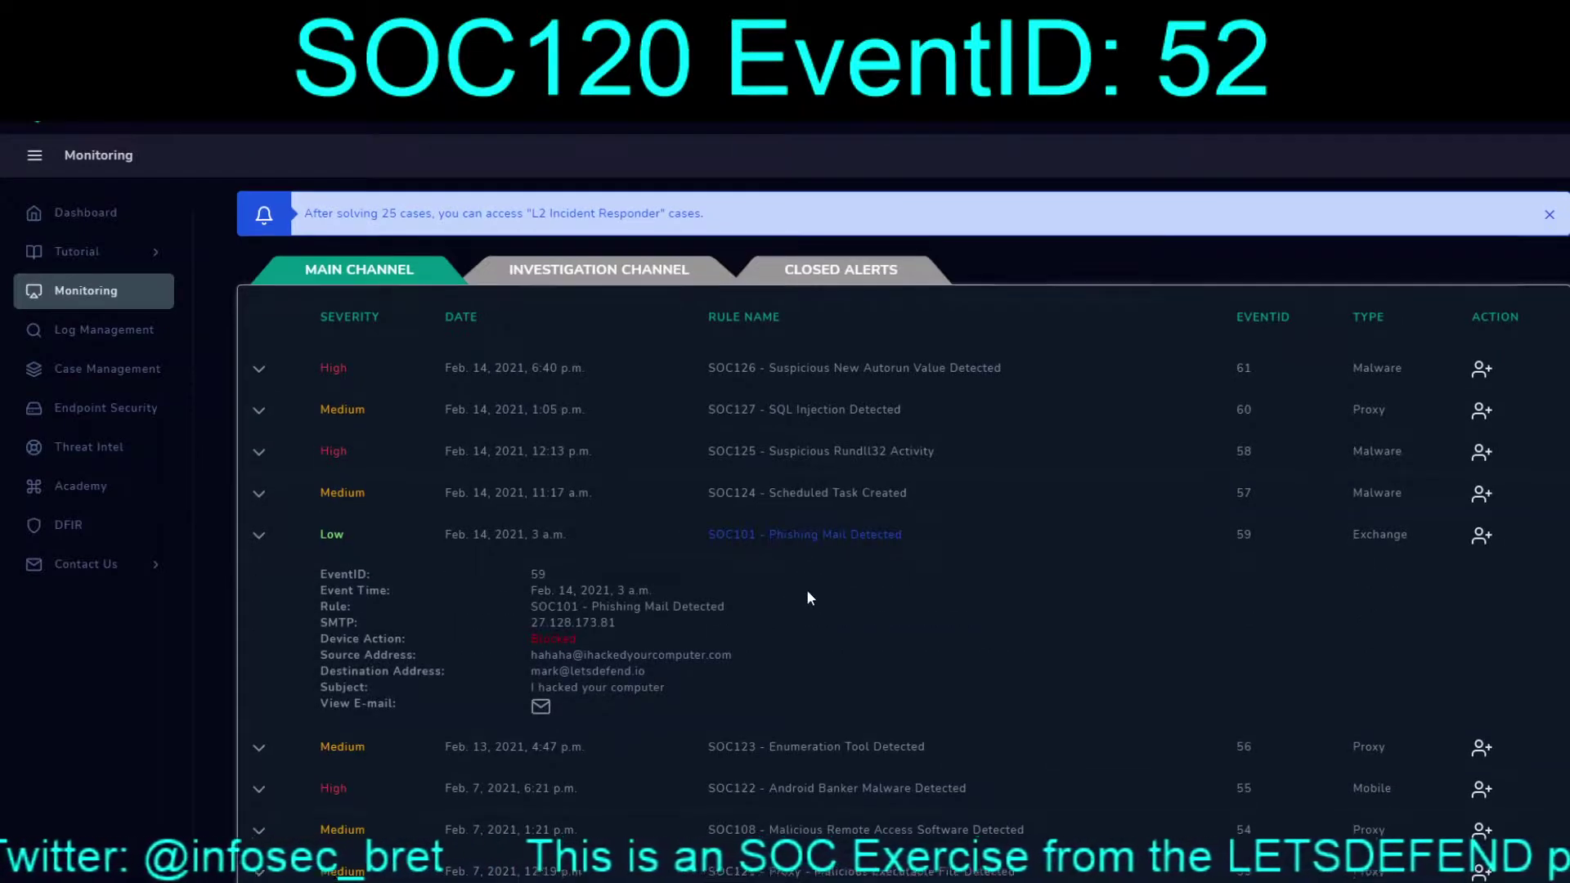
scroll(806, 590, "down", 2)
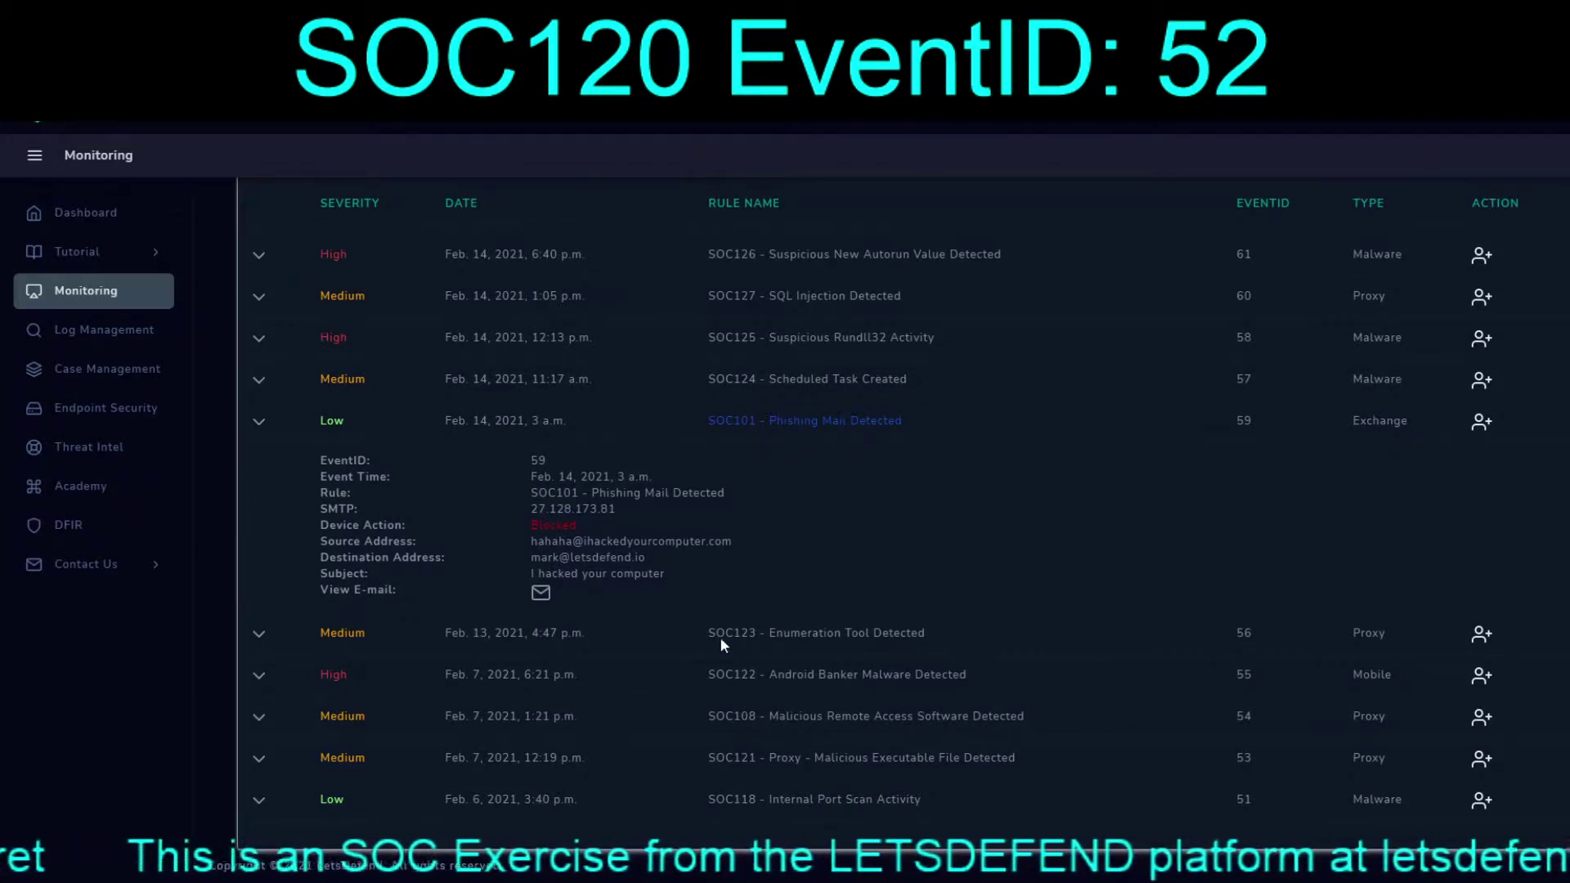
scroll(684, 447, "up", 1)
scroll(687, 435, "up", 1)
scroll(690, 448, "down", 2)
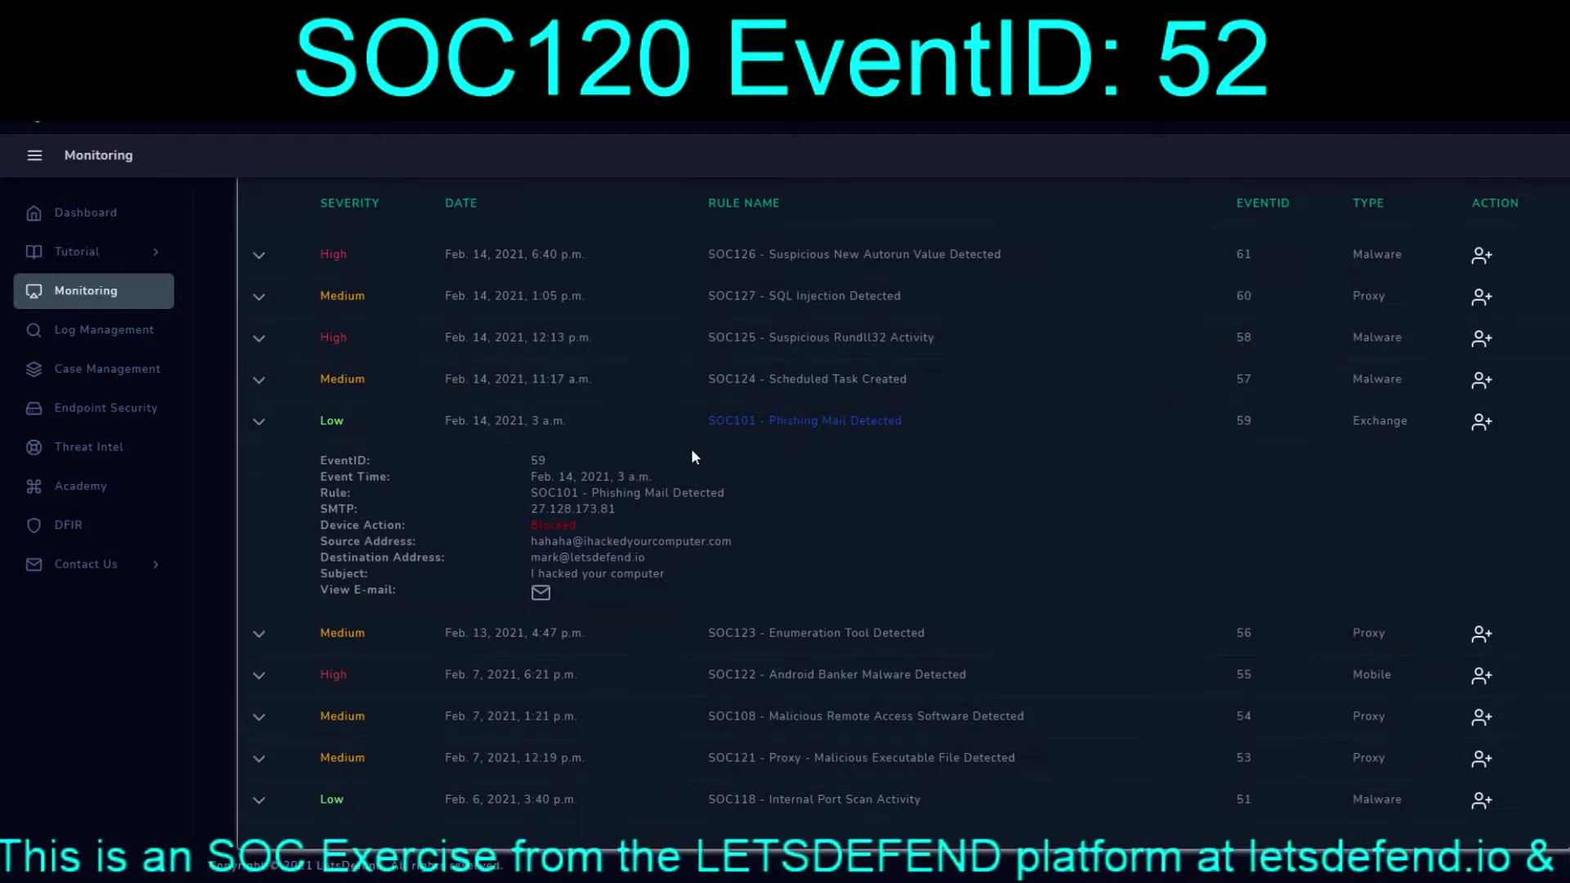
scroll(690, 448, "up", 2)
left_click(571, 282)
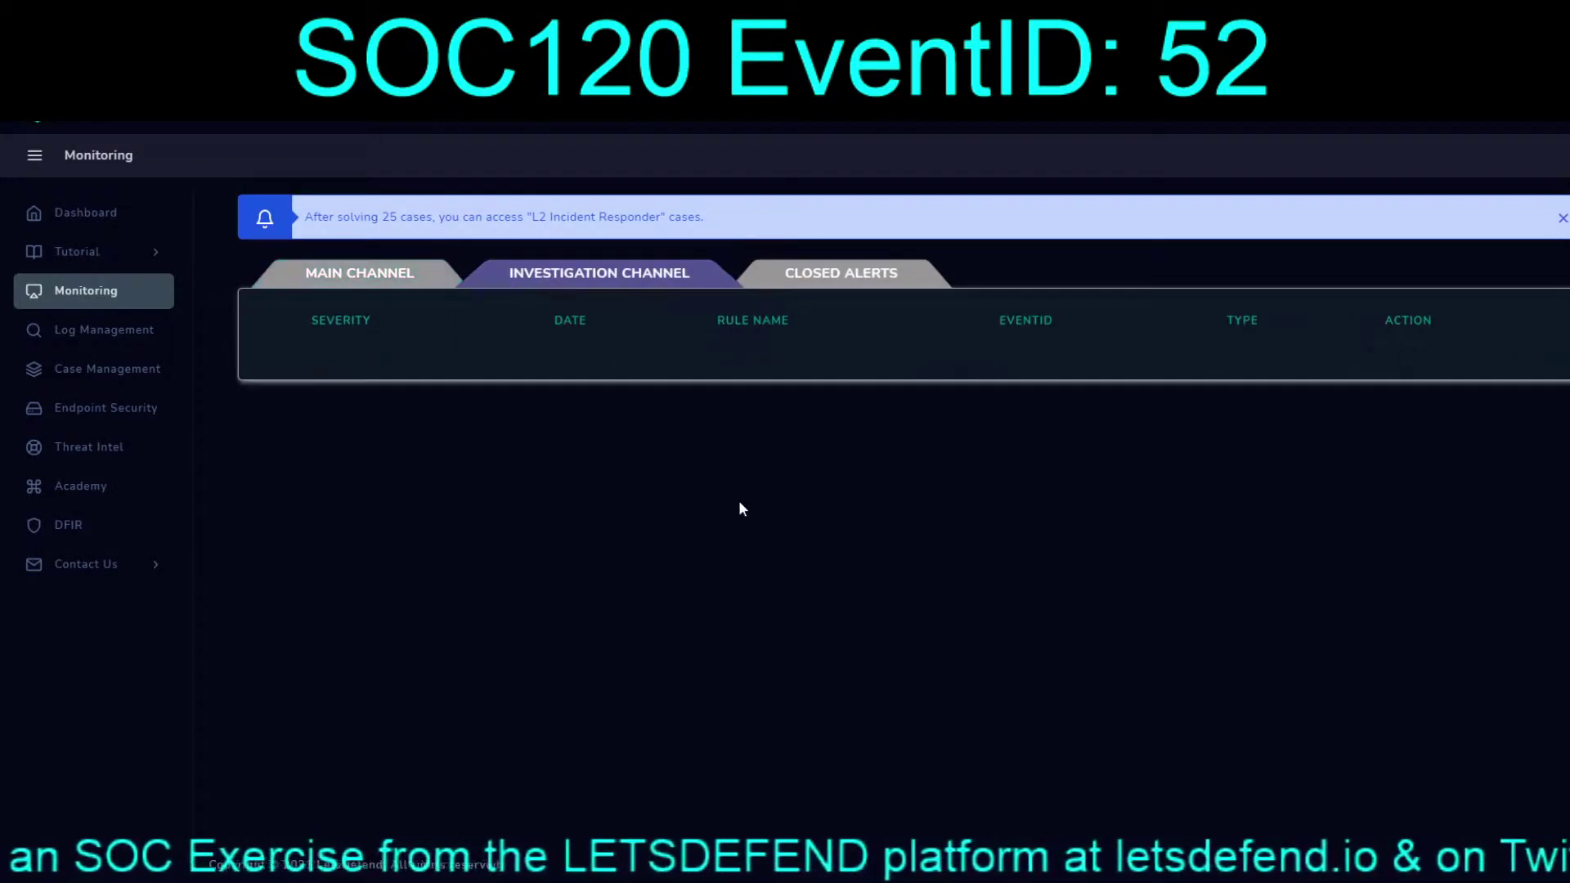
left_click(797, 280)
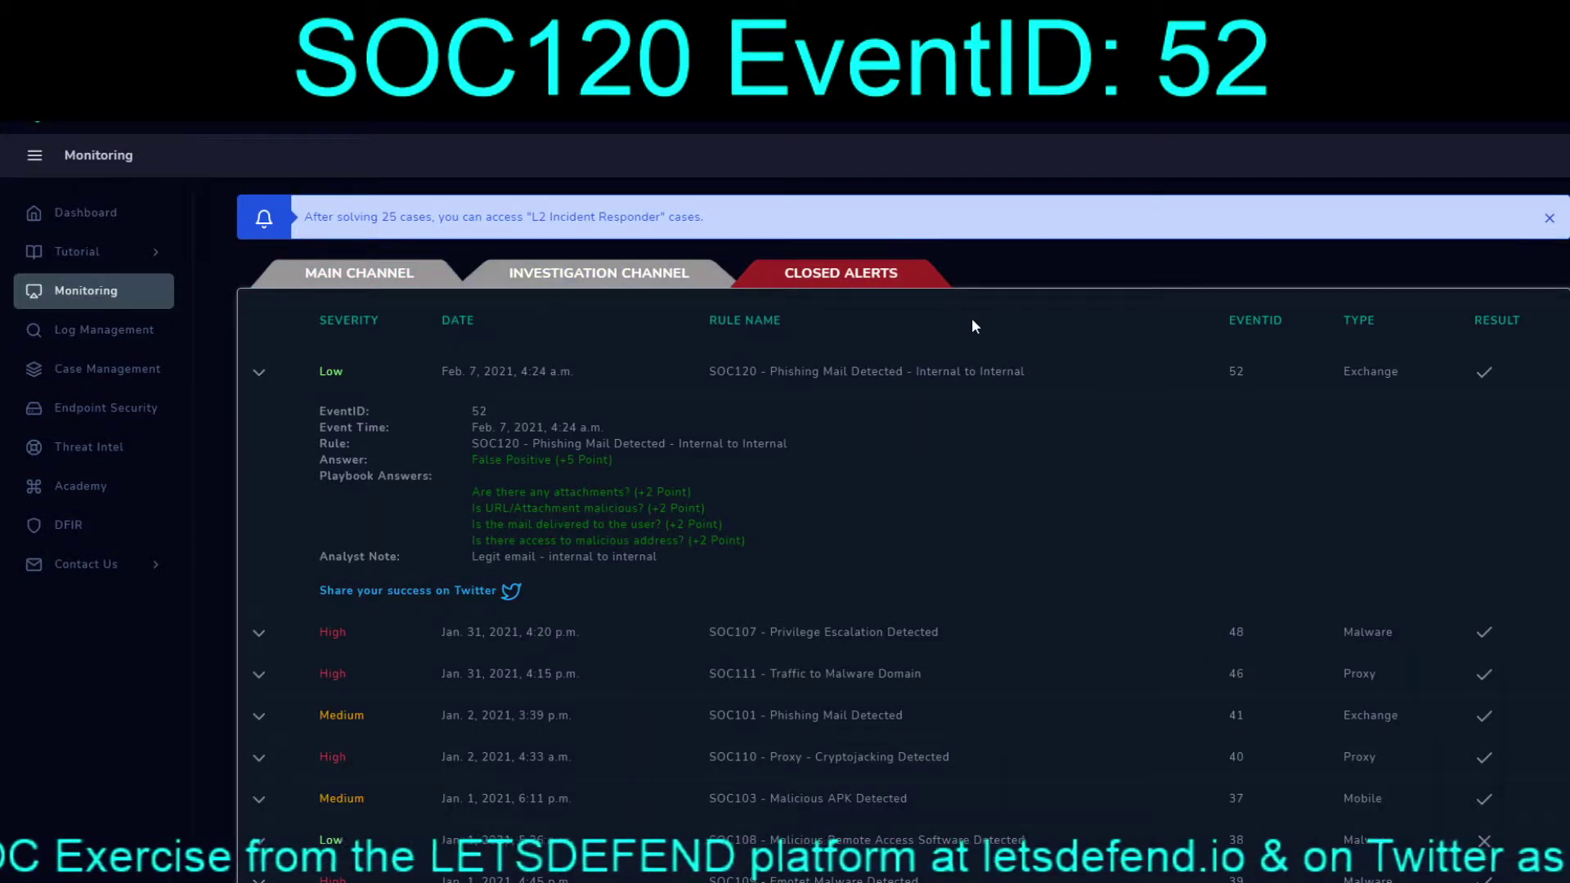